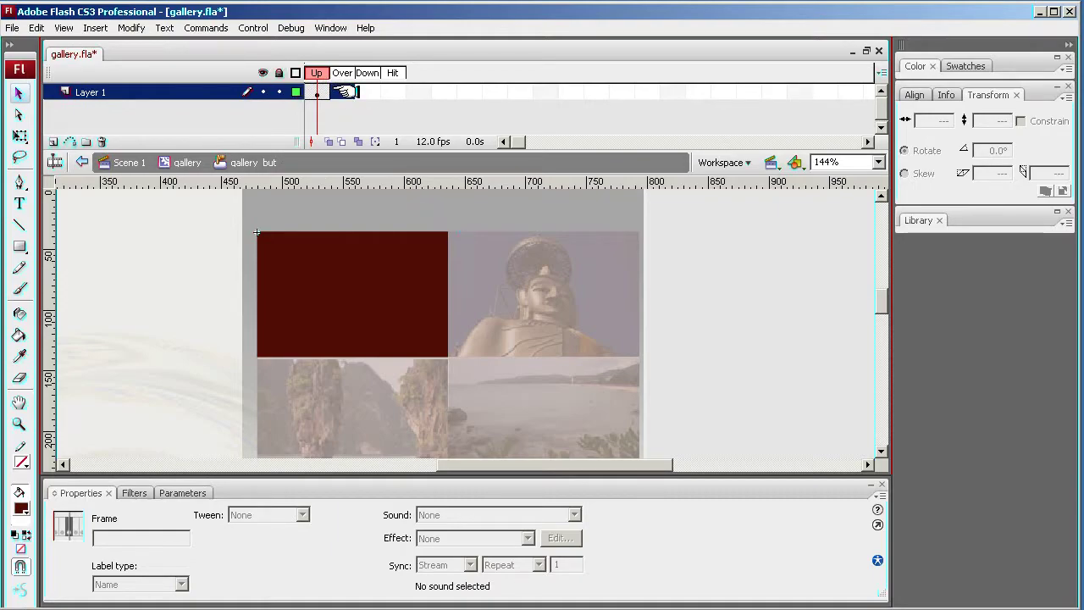
- Convert the button's Up-state dark red rectangle into a graphic symbol named rollover
left_click(343, 91)
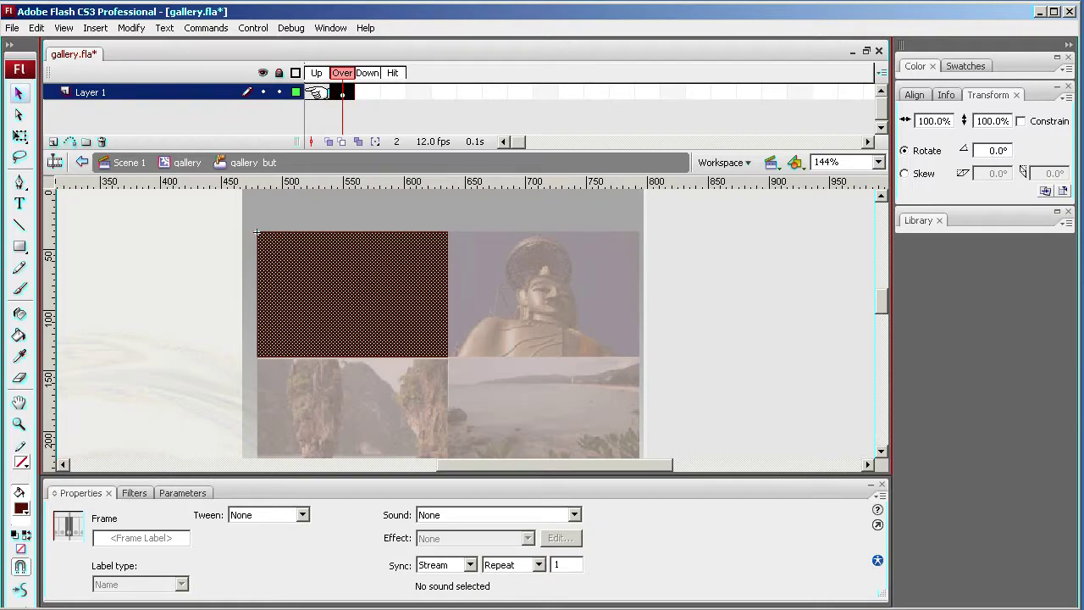
left_click(318, 91)
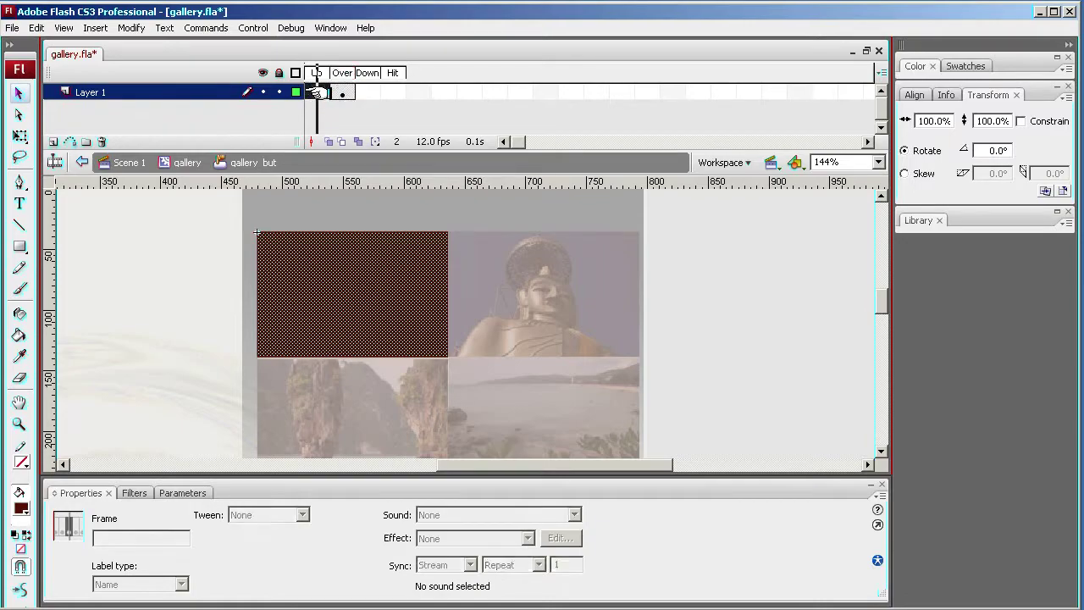
left_click(360, 294)
right_click(364, 289)
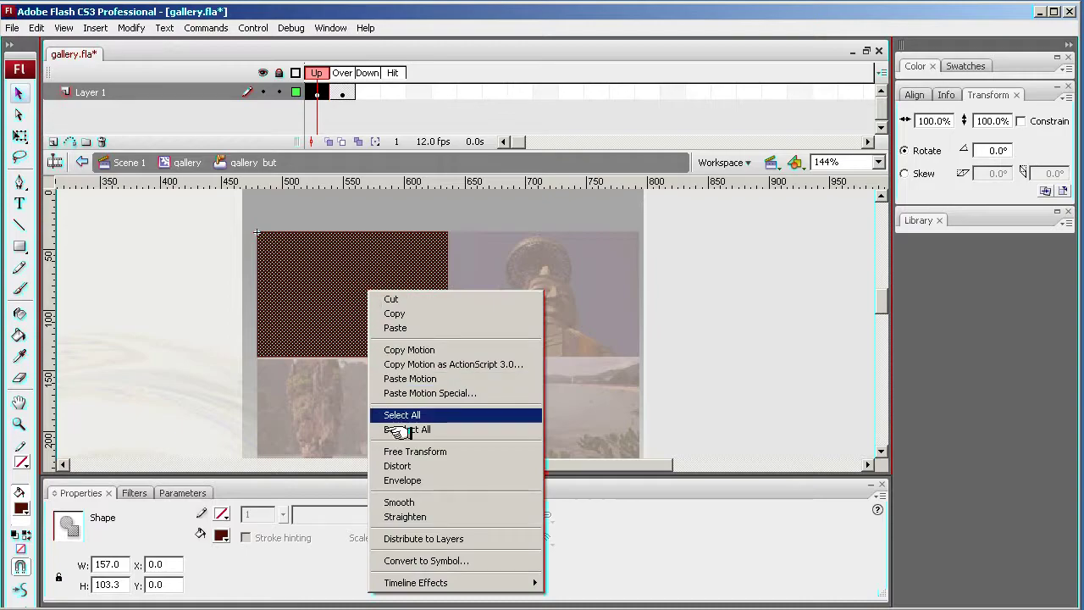
left_click(417, 560)
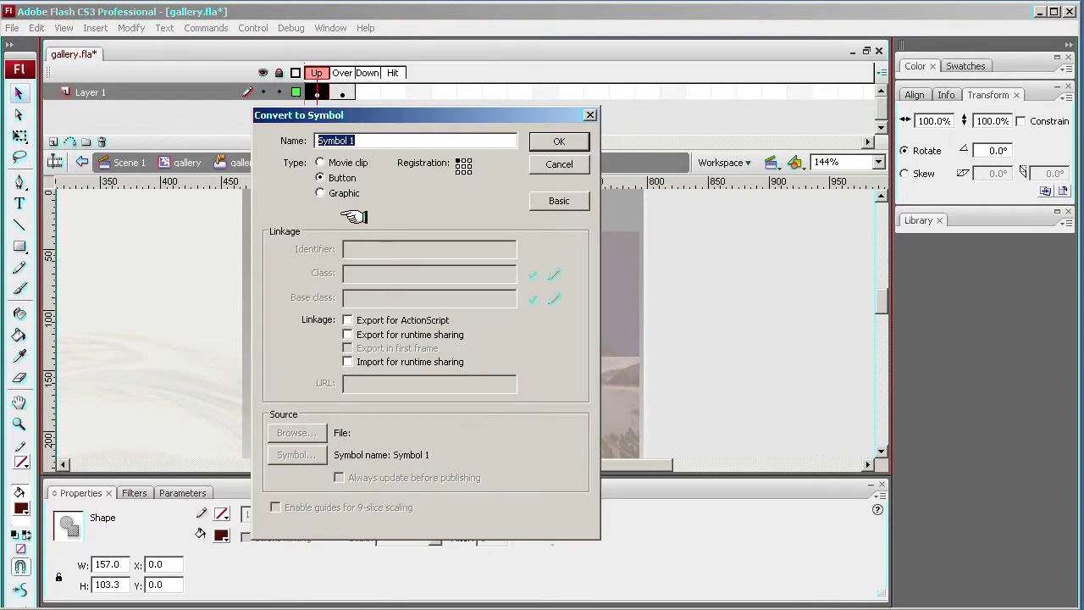
left_click(317, 193)
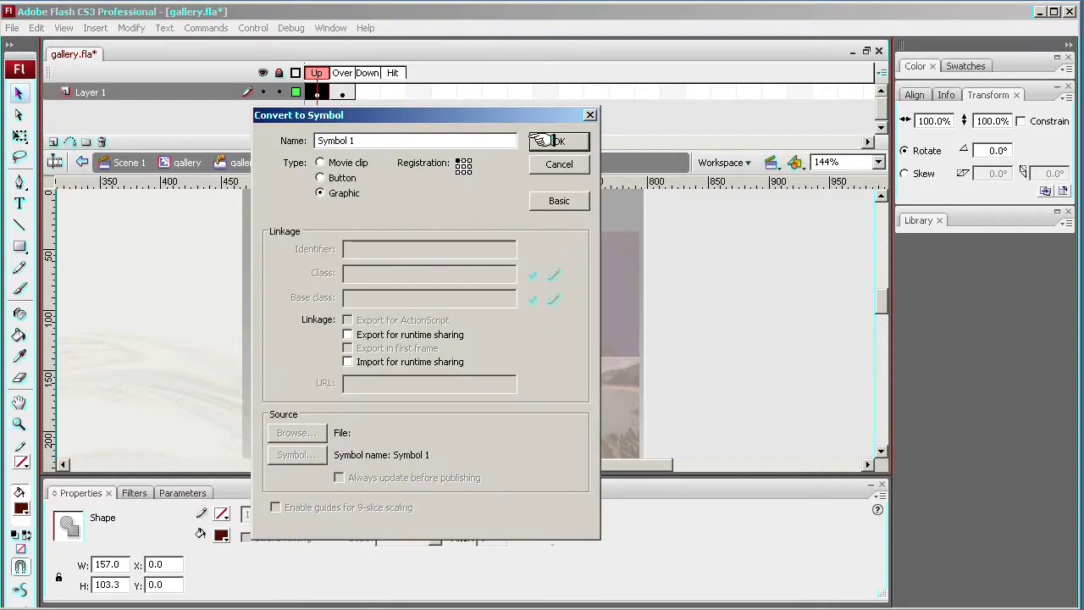
left_click_drag(358, 139, 279, 139)
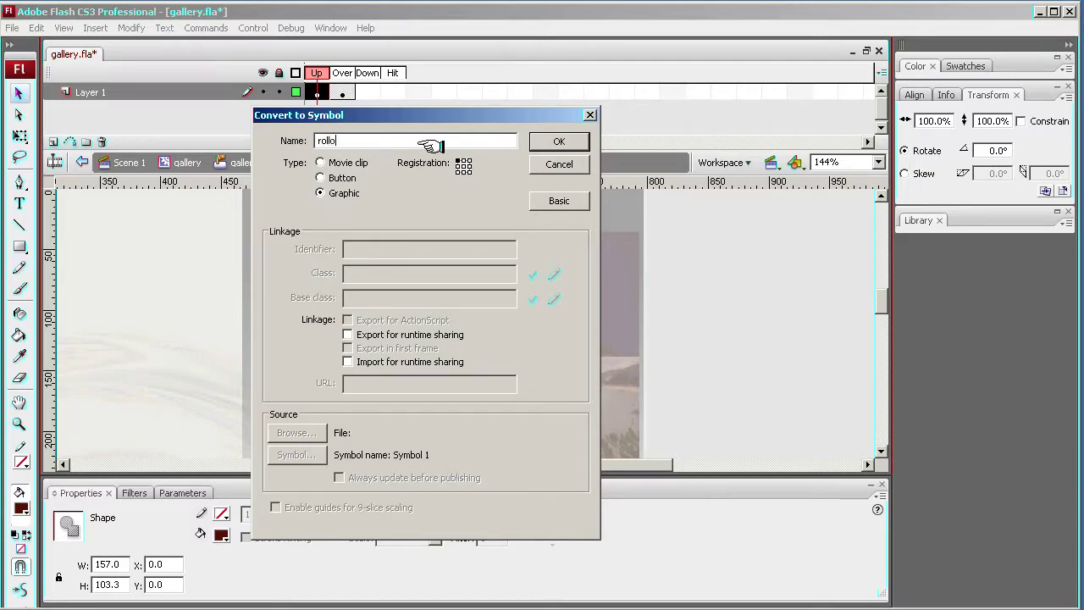
left_click(552, 141)
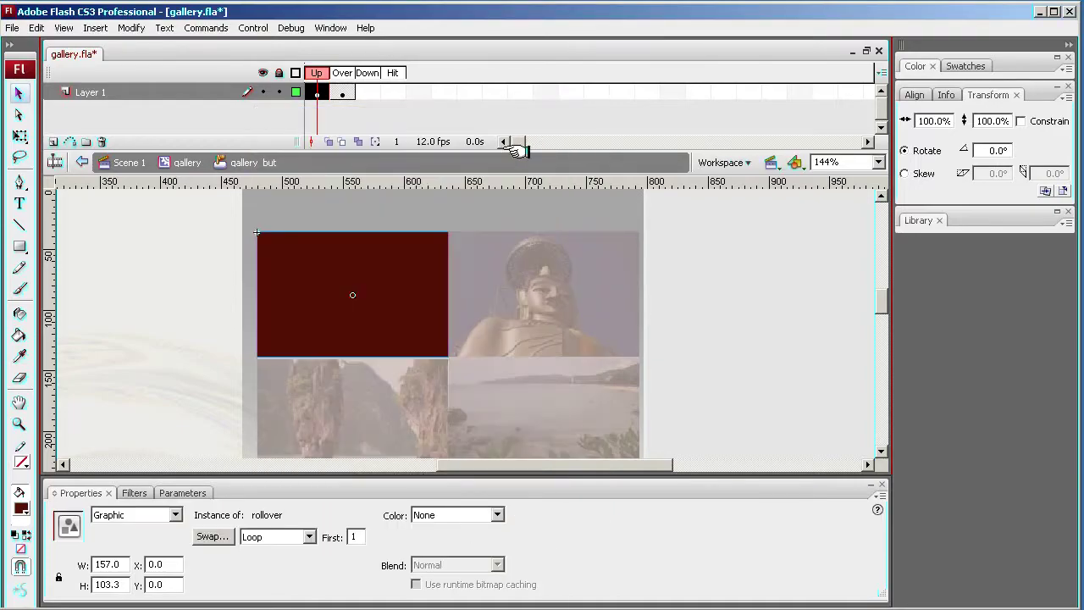
- Give the rollover instance an Alpha color effect to make it transparent, then return to the gallery clip
left_click(496, 515)
left_click(466, 563)
left_click_drag(578, 514, 579, 555)
left_click(342, 91)
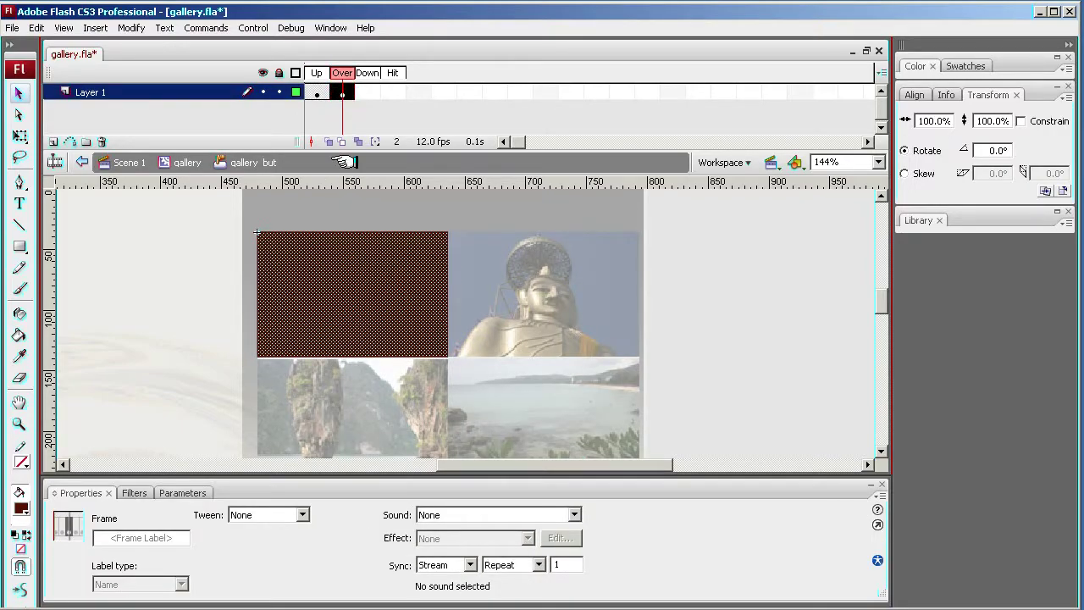
left_click(188, 161)
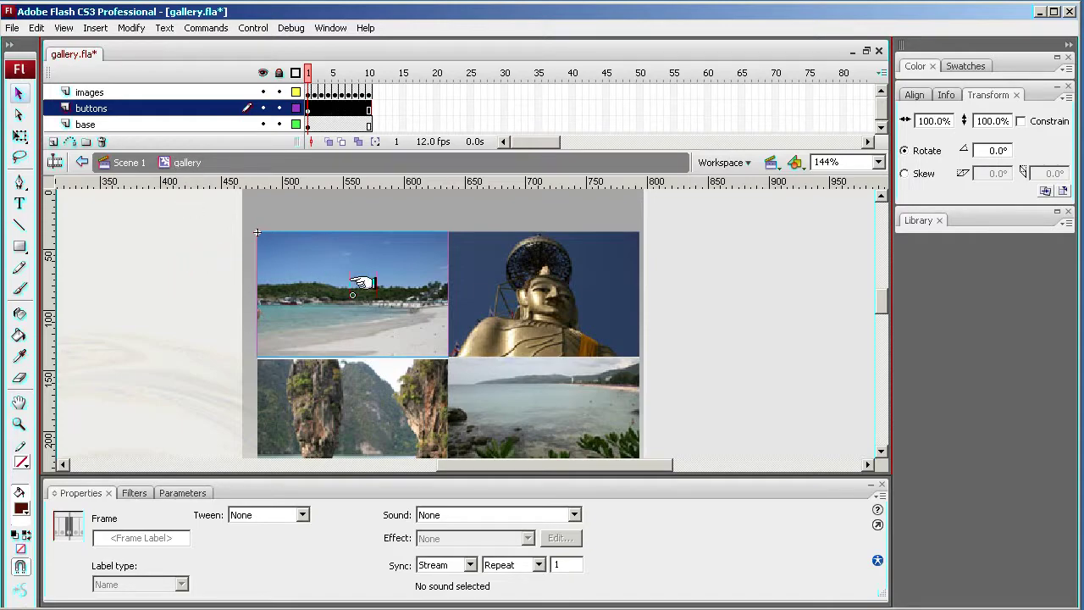
- Deselect, then open the beach gallery_but button for editing at its Over frame
left_click(166, 304)
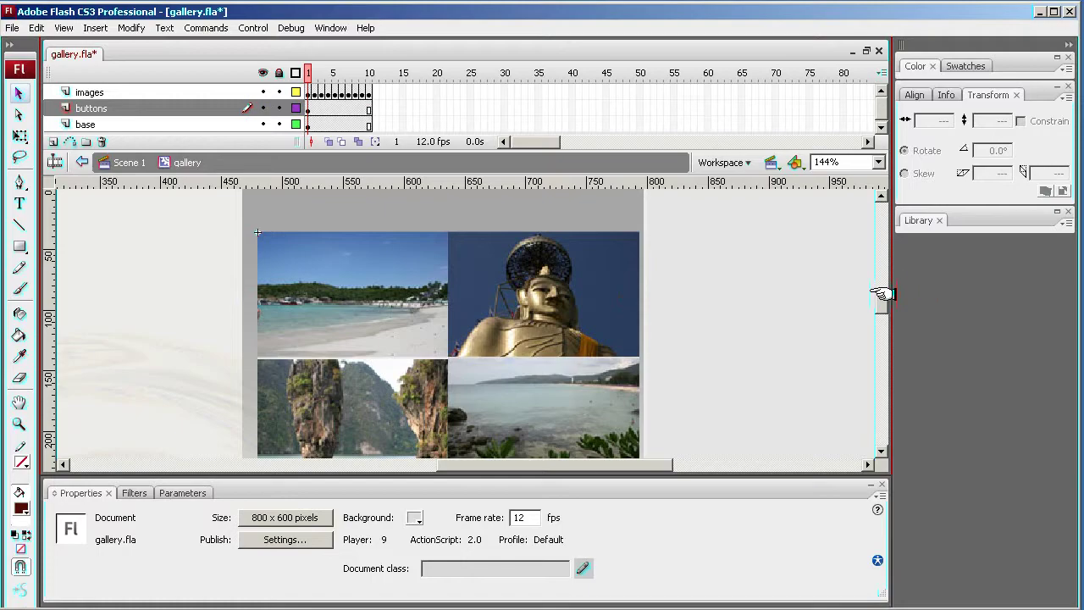
scroll(880, 295, "down", 2)
scroll(877, 296, "up", 3)
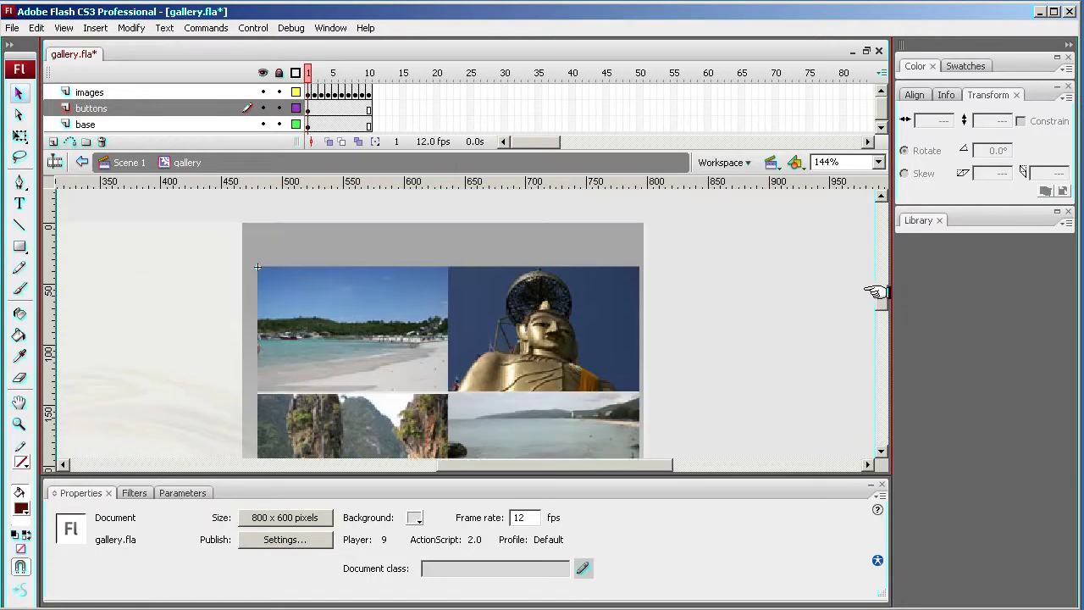
double_click(311, 322)
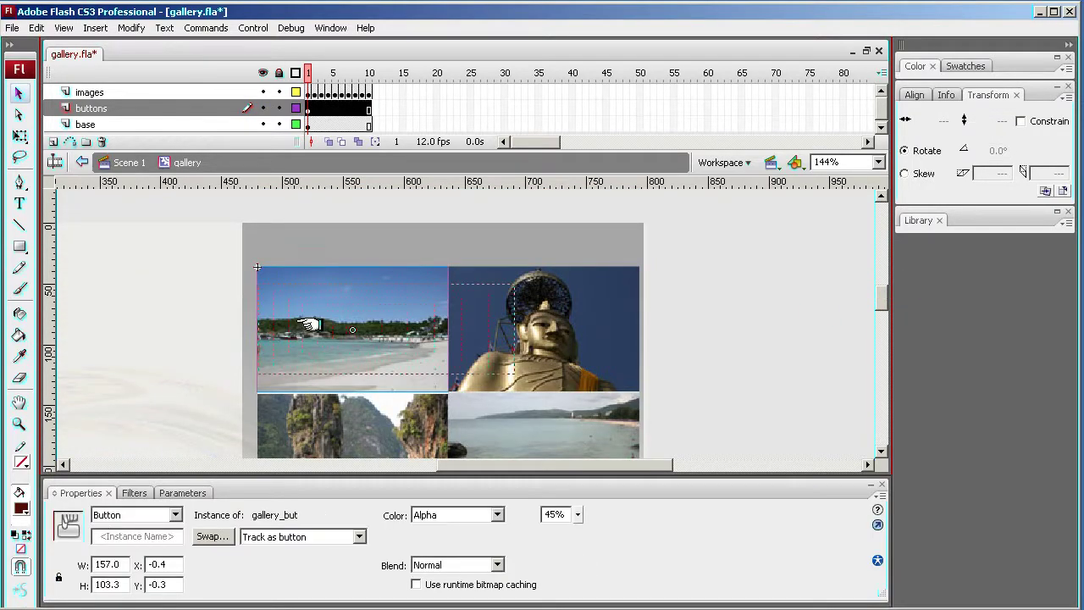
left_click(342, 73)
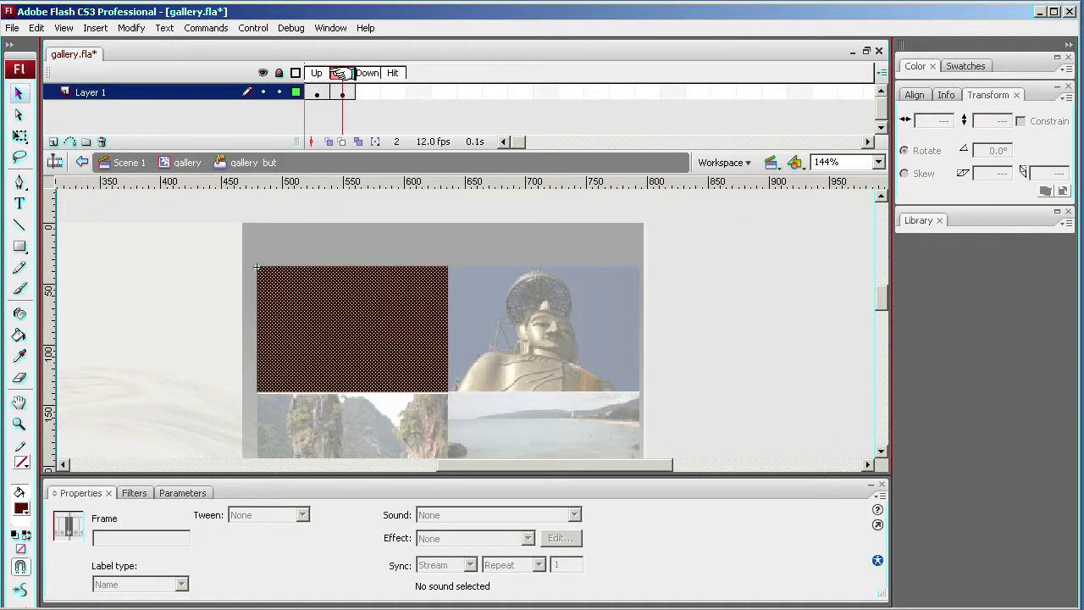
- Convert the Over-state rectangle into a graphic named roll_over at 45% alpha, then return to the gallery
right_click(371, 318)
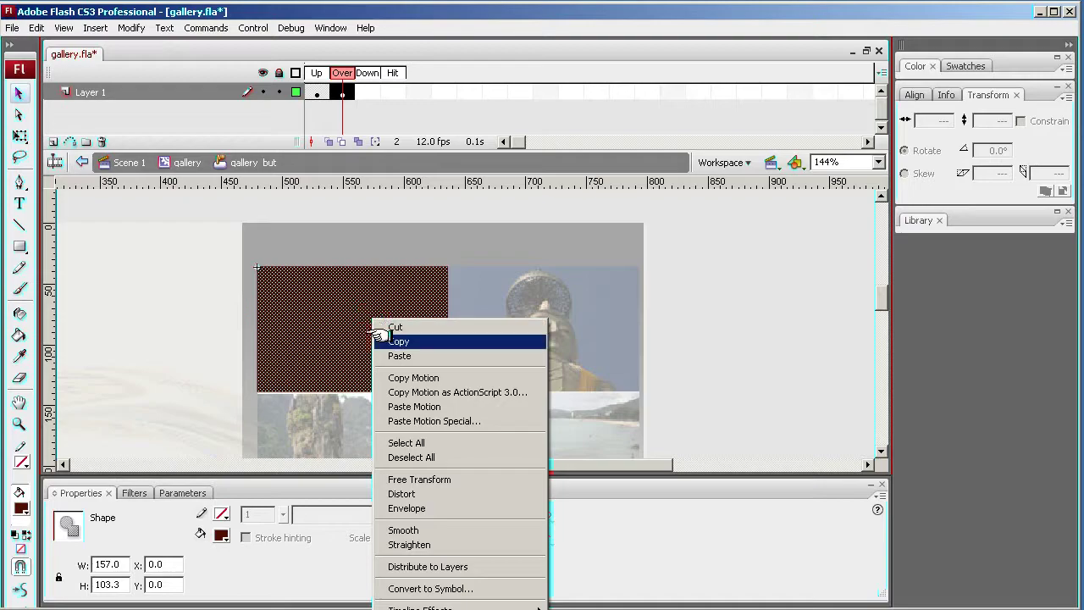
left_click(425, 589)
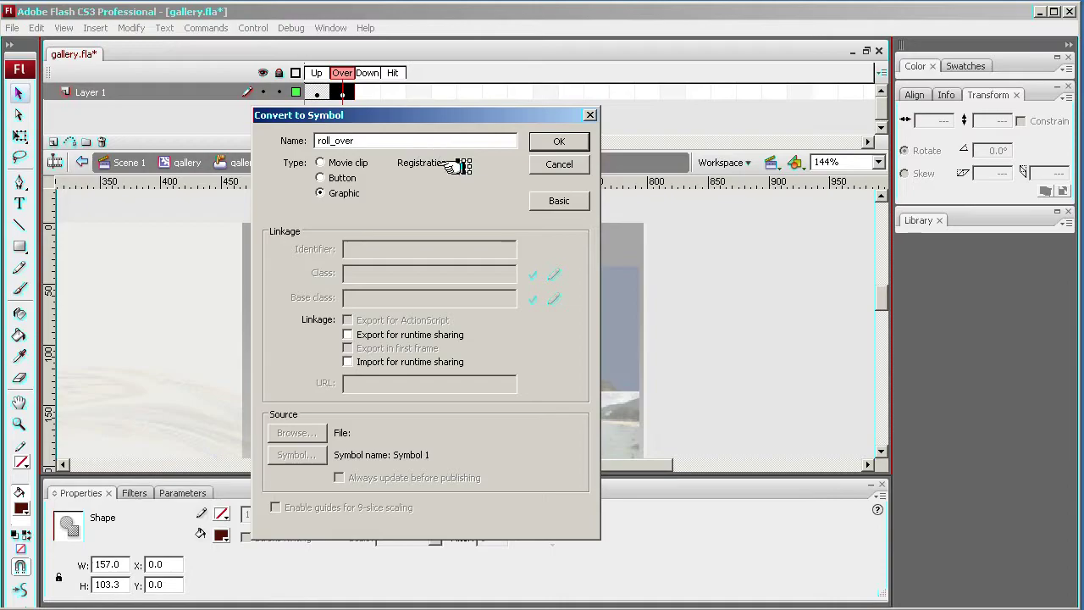
left_click(558, 141)
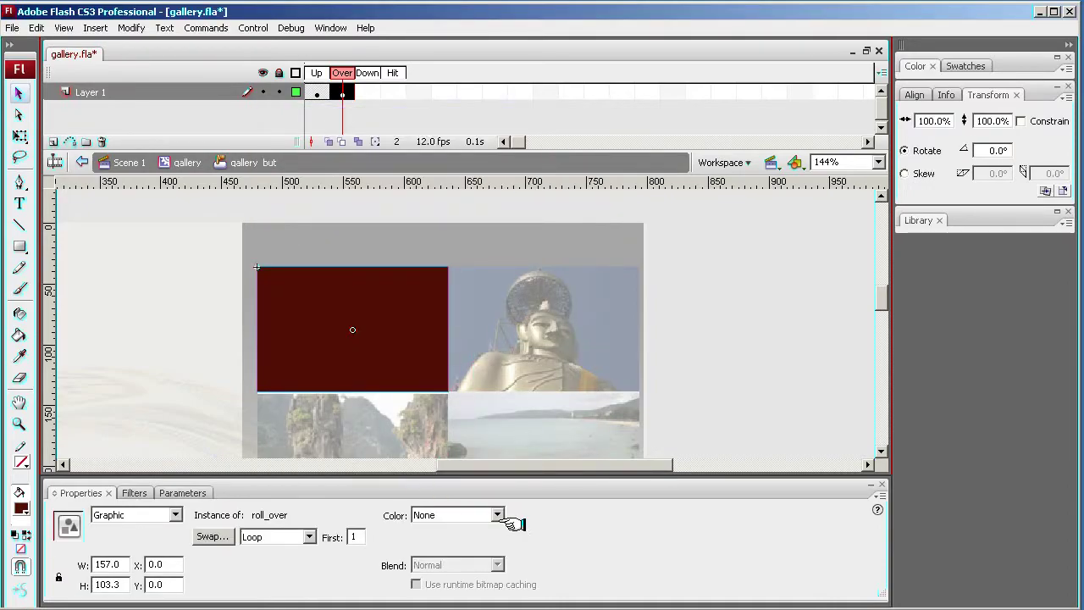
left_click(496, 514)
left_click(481, 564)
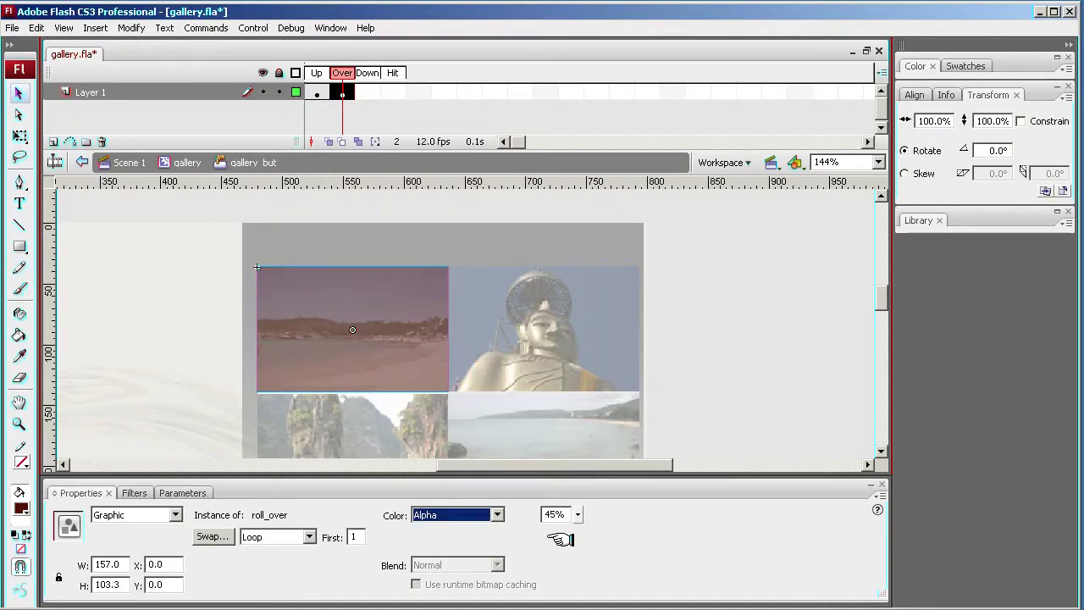
left_click(188, 163)
left_click(357, 364)
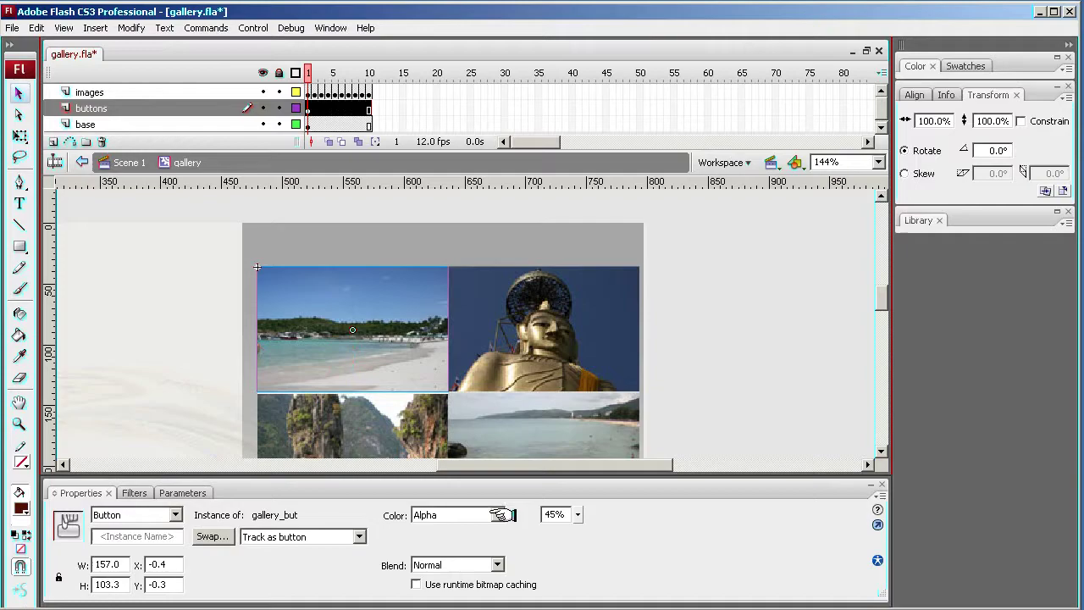
- Set the beach thumbnail button's Color effect to None, then compare it with the Buddha and cliffs buttons
left_click(387, 357)
left_click(493, 516)
left_click(462, 528)
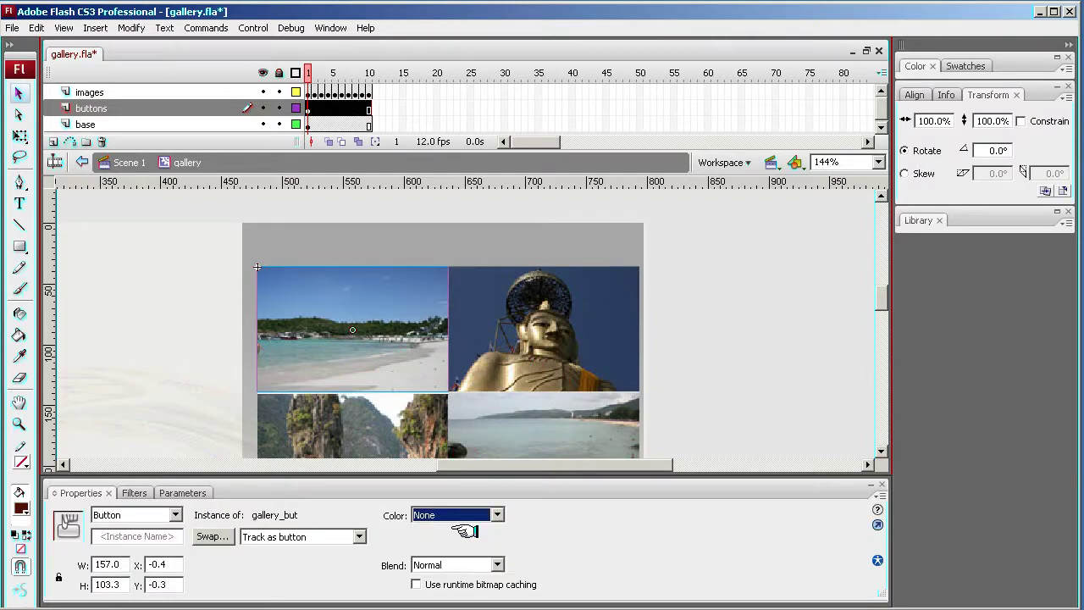
left_click(709, 359)
left_click(428, 370)
left_click(534, 353)
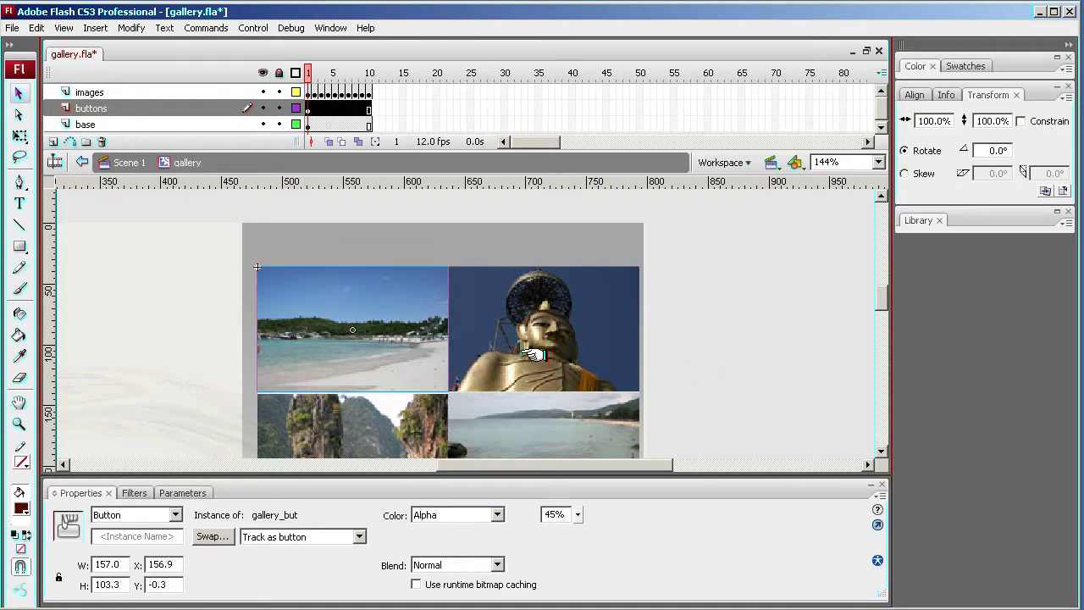
left_click(399, 444)
left_click(408, 362)
left_click(491, 358)
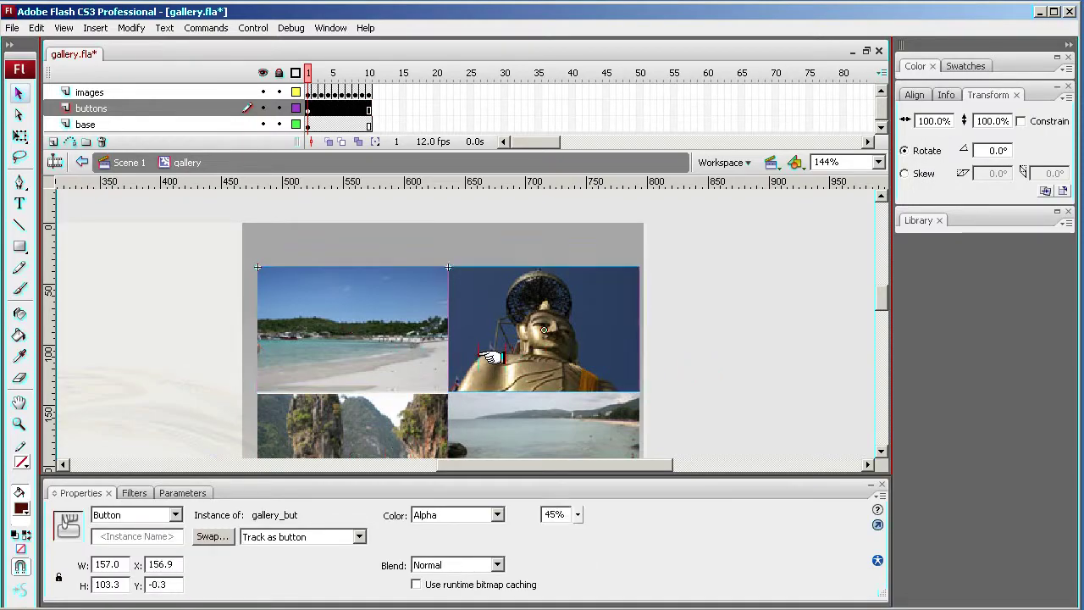
left_click(389, 358)
left_click(735, 351)
left_click(423, 363)
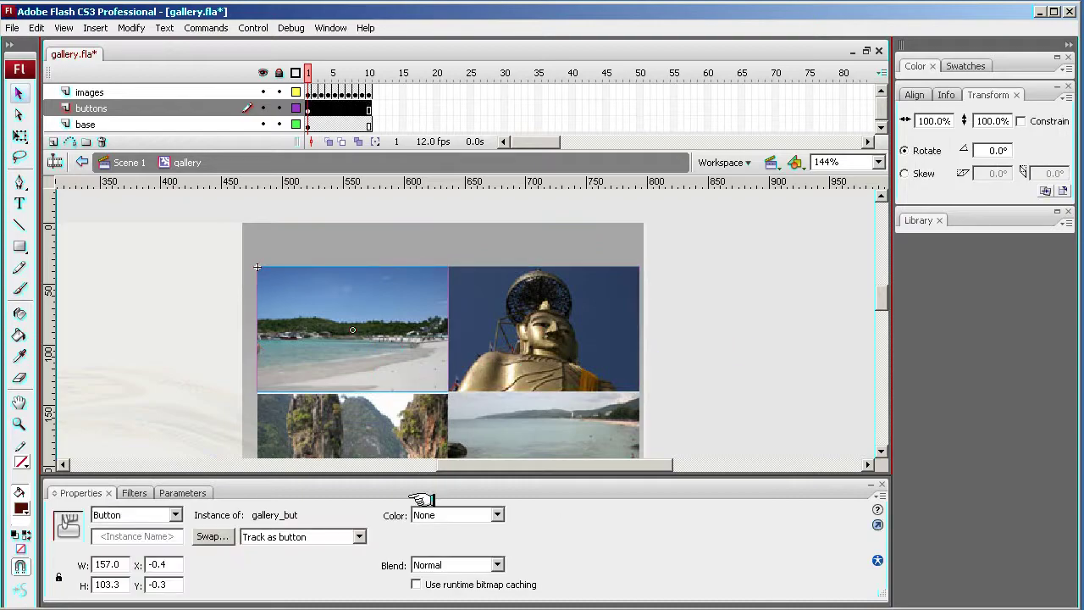
- Check the beach button's Up and Over frames, then return to the gallery timeline
double_click(382, 331)
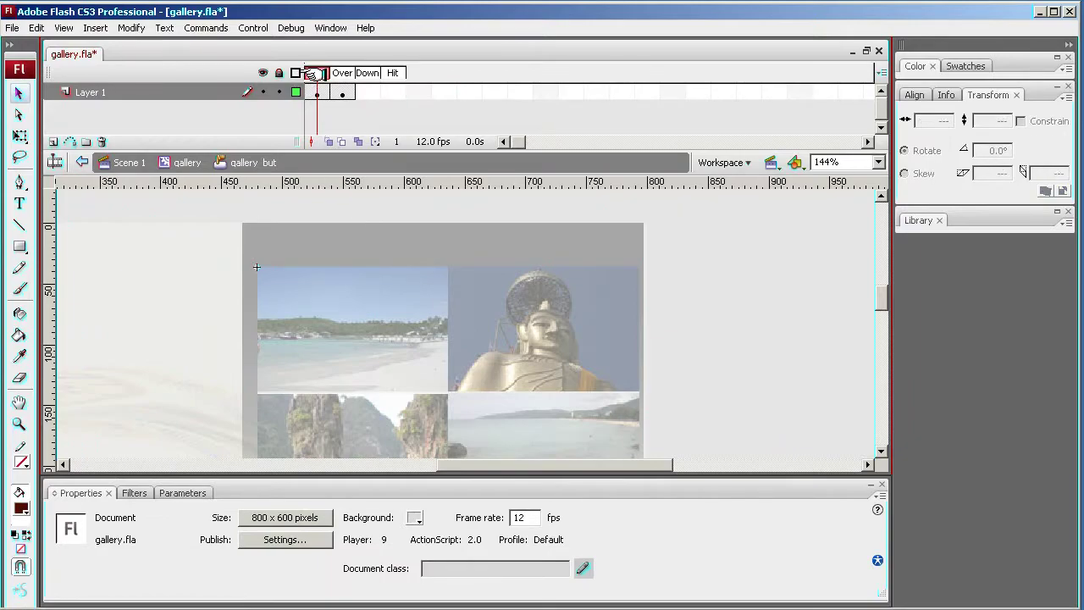
left_click(311, 74)
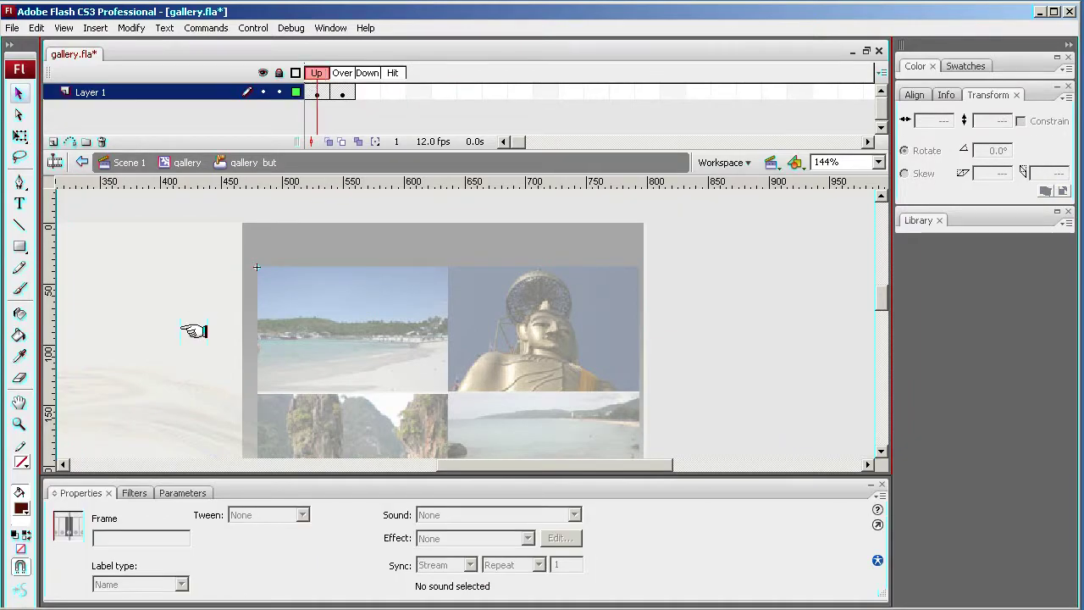
left_click(341, 72)
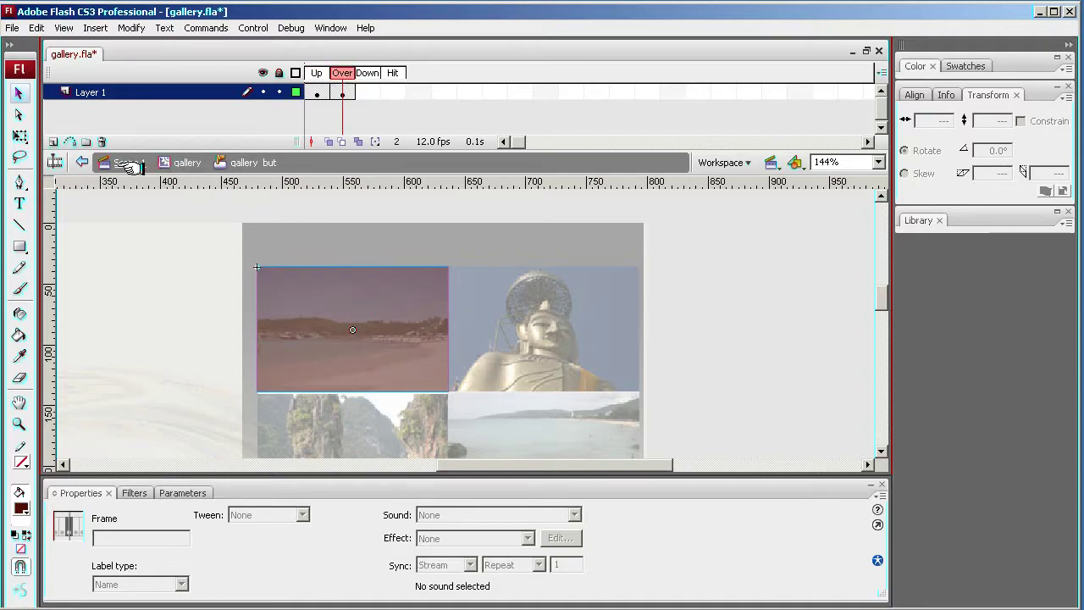
left_click(186, 162)
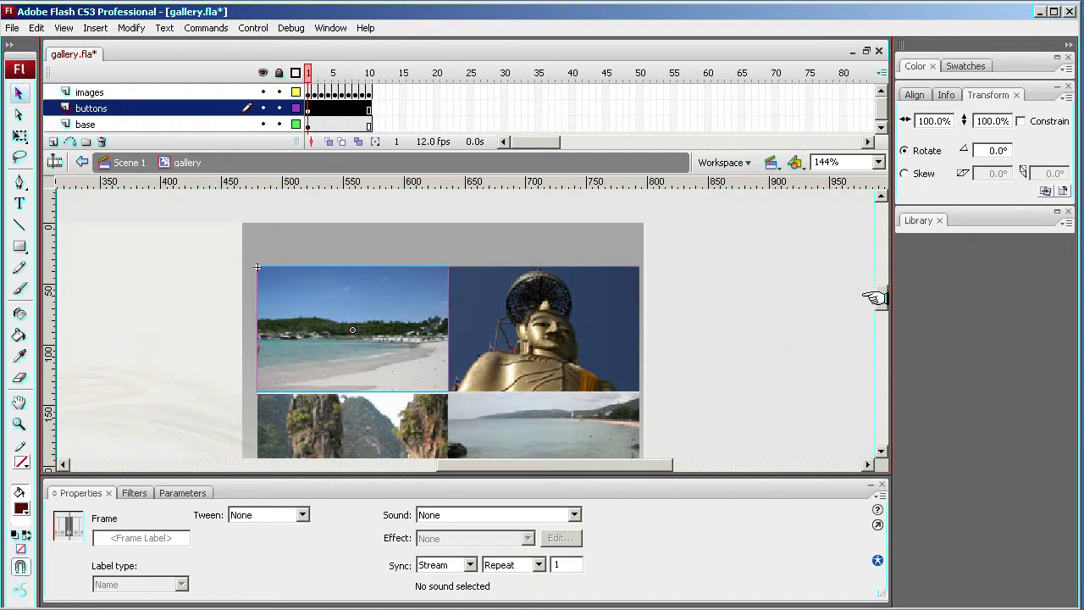
- Scroll around the gallery stage to inspect the thumbnail button layout
left_click_drag(876, 295, 878, 343)
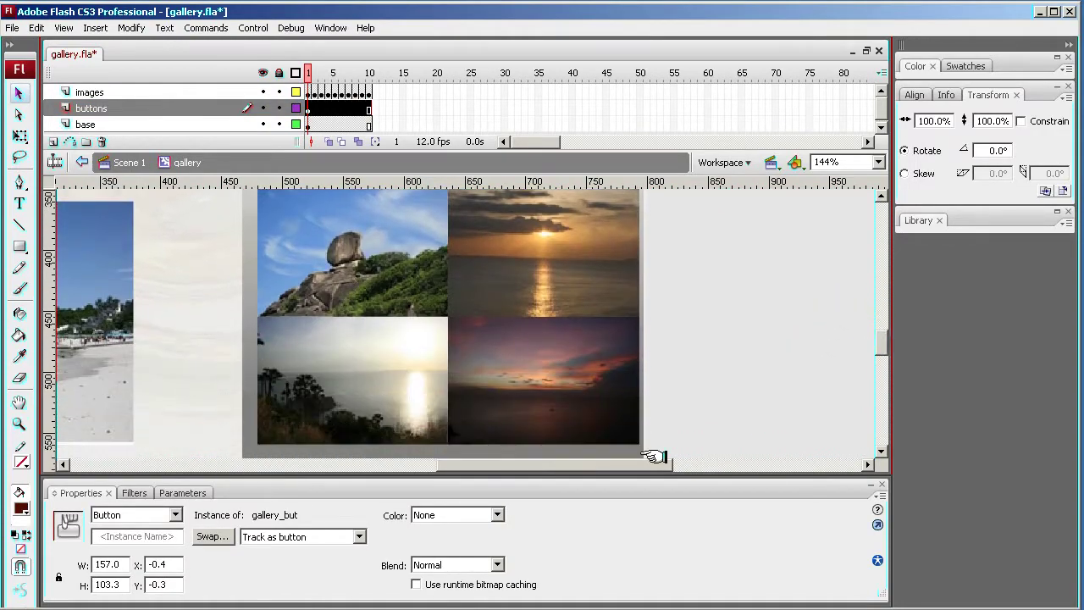
left_click_drag(600, 464, 437, 467)
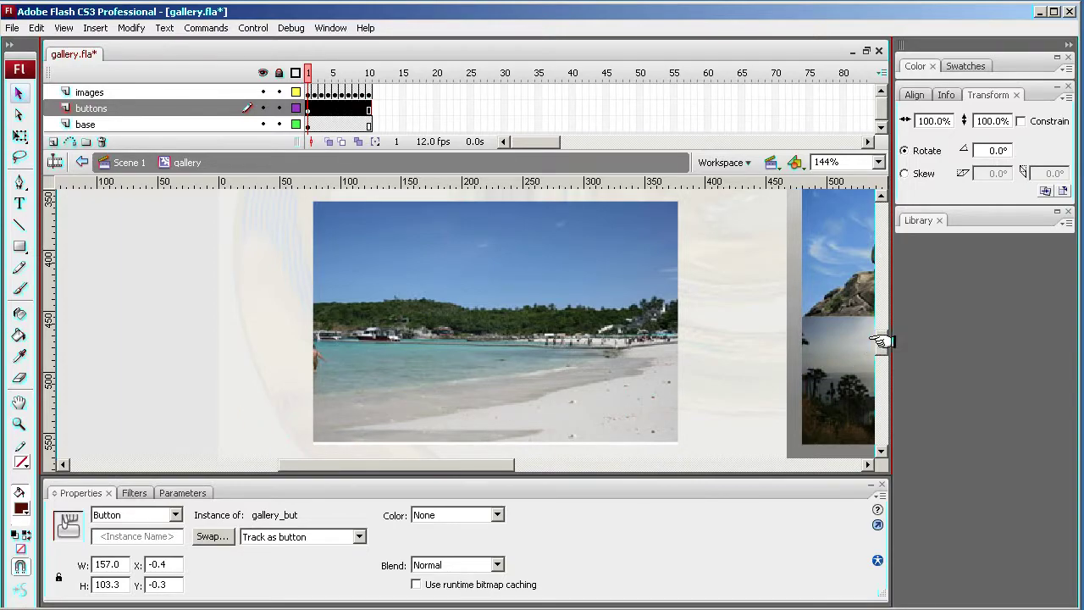
left_click_drag(881, 341, 880, 307)
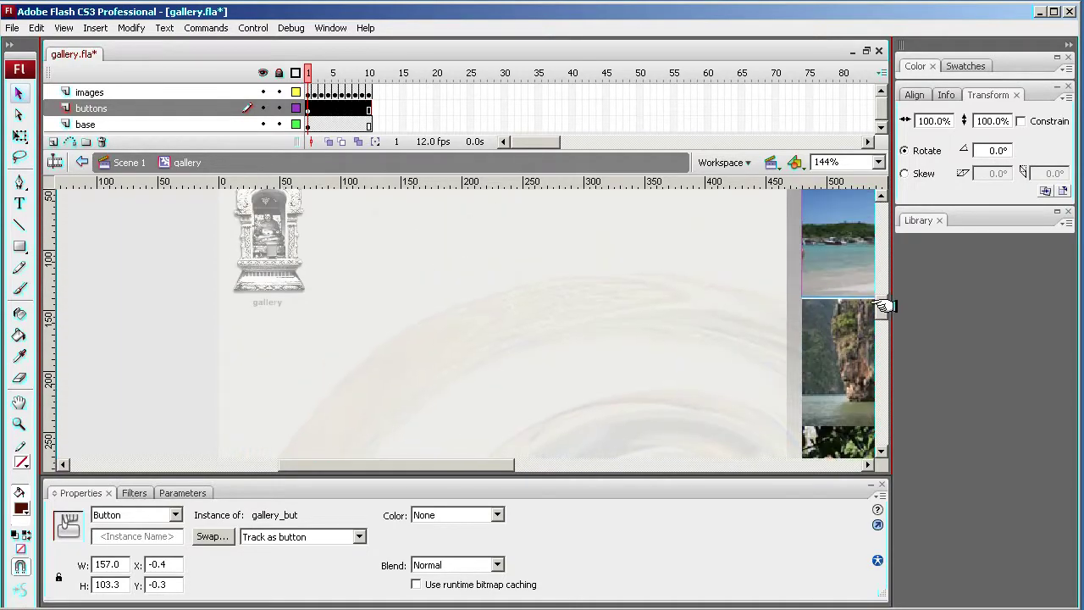
scroll(880, 306, "down", 3)
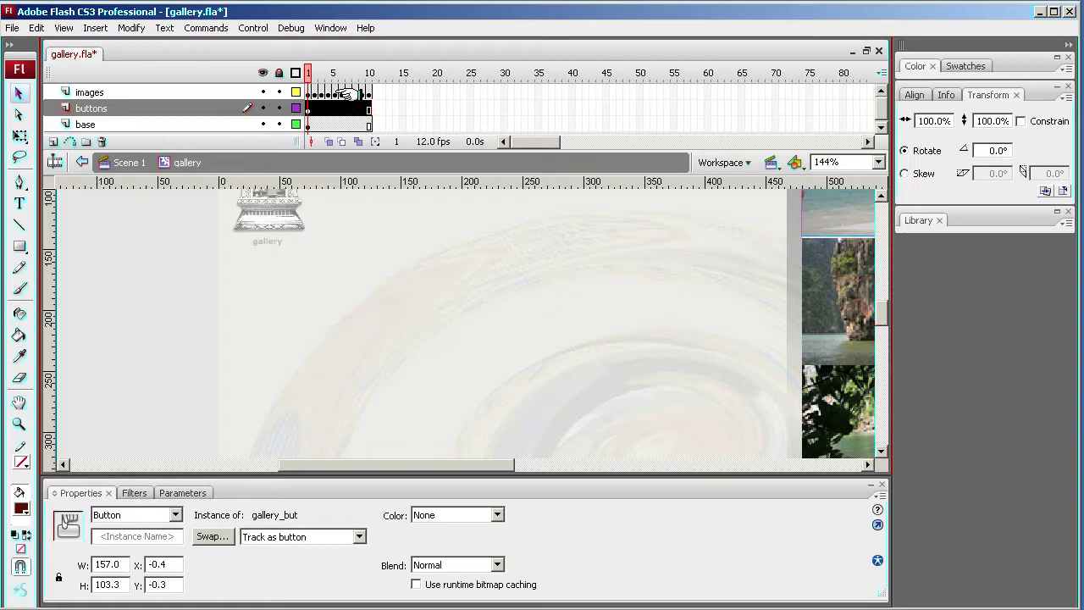
- Turn on View > Guides > Show Guides for the stage
left_click(63, 28)
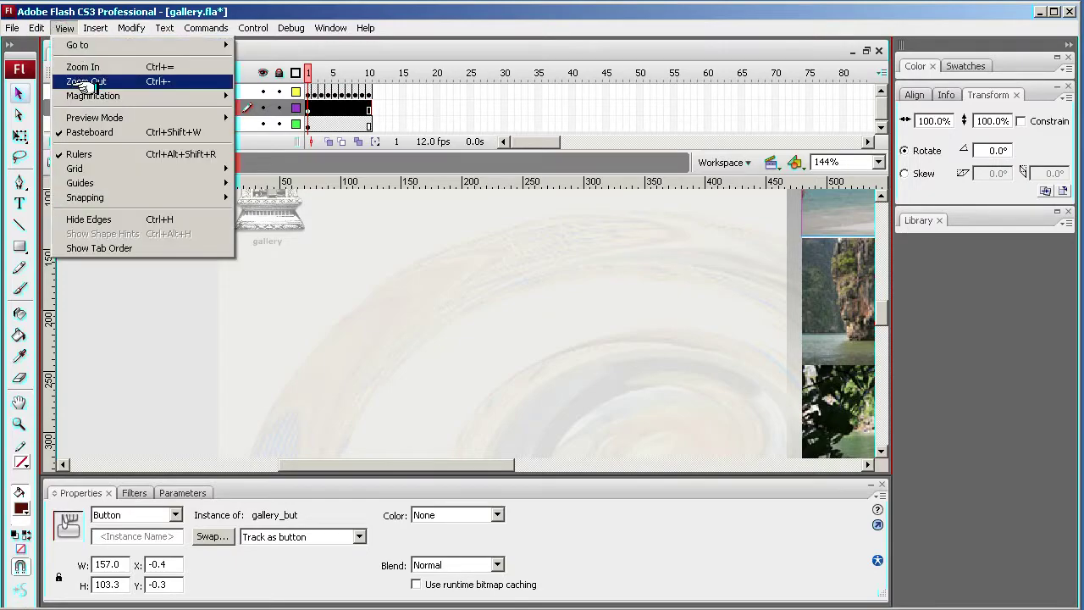
mouse_move(203, 182)
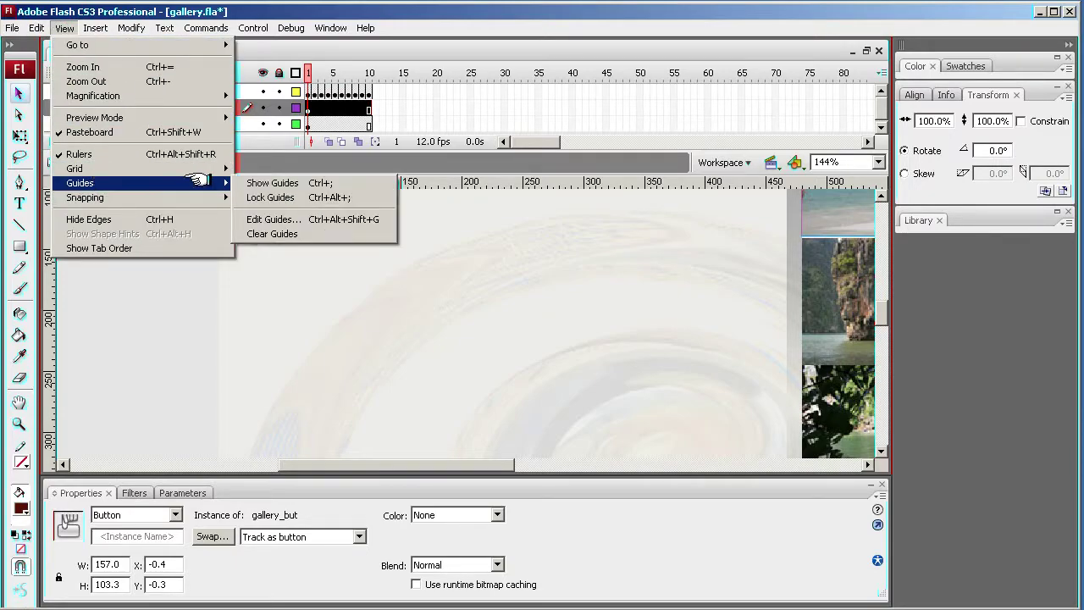
left_click(310, 179)
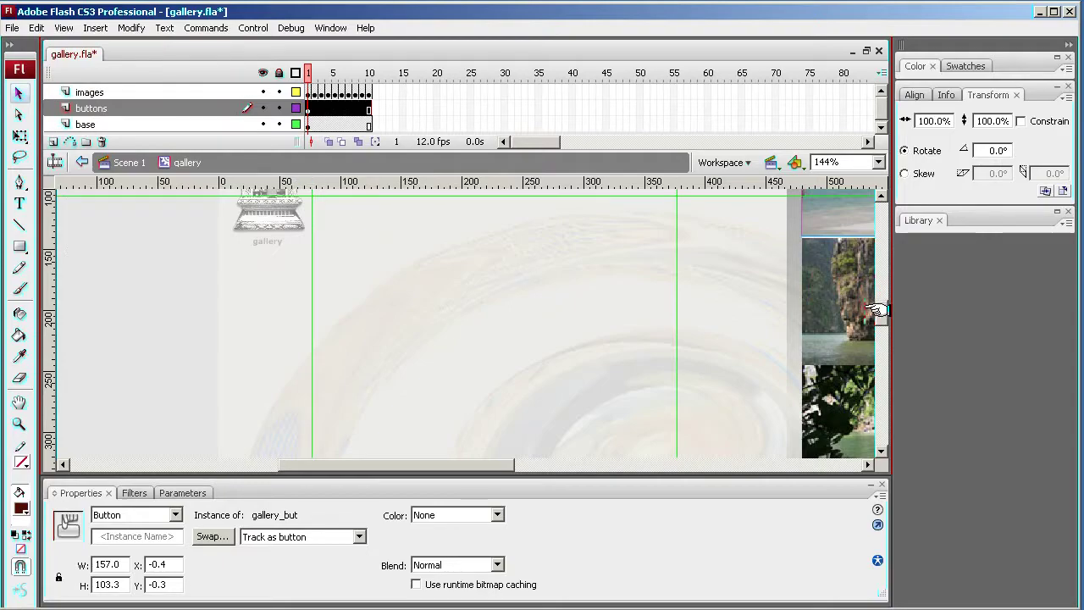
scroll(877, 310, "up", 5)
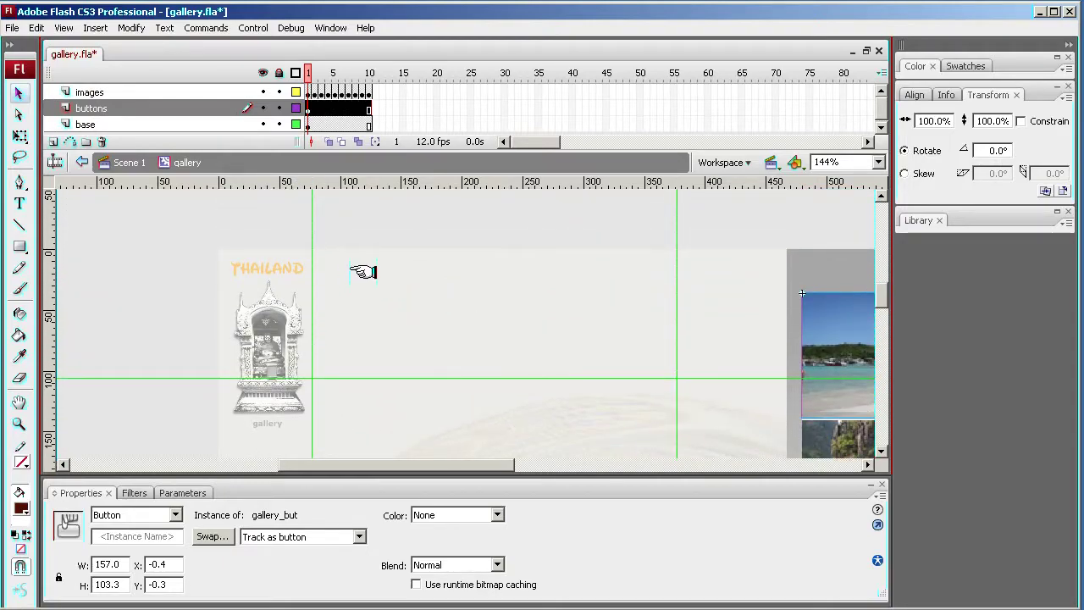
- Insert a new layer above the buttons layer and rename it text
left_click(146, 113)
left_click(54, 140)
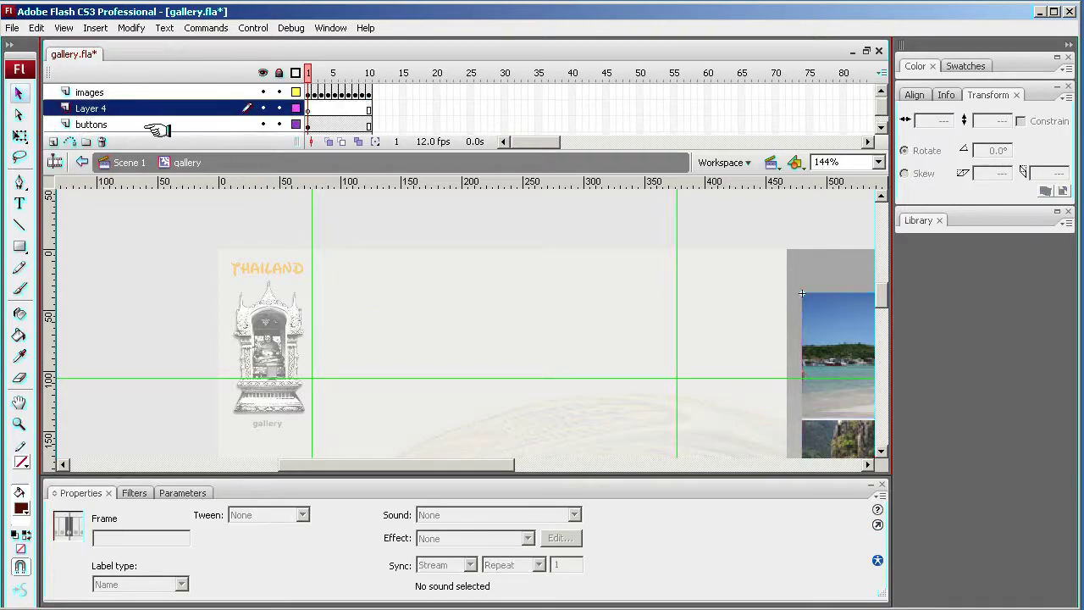
double_click(100, 109)
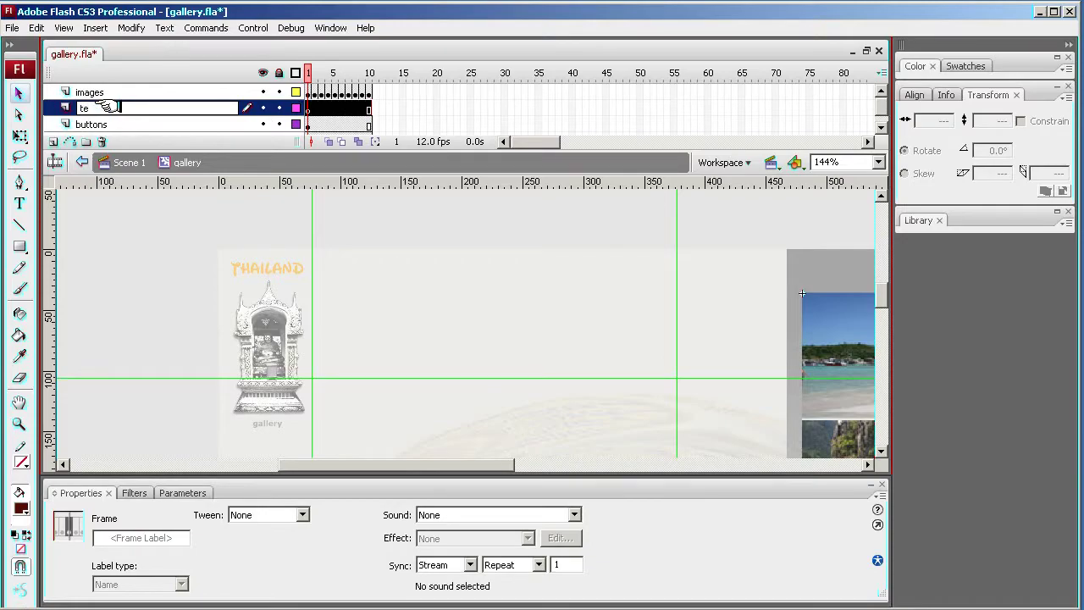
left_click(19, 203)
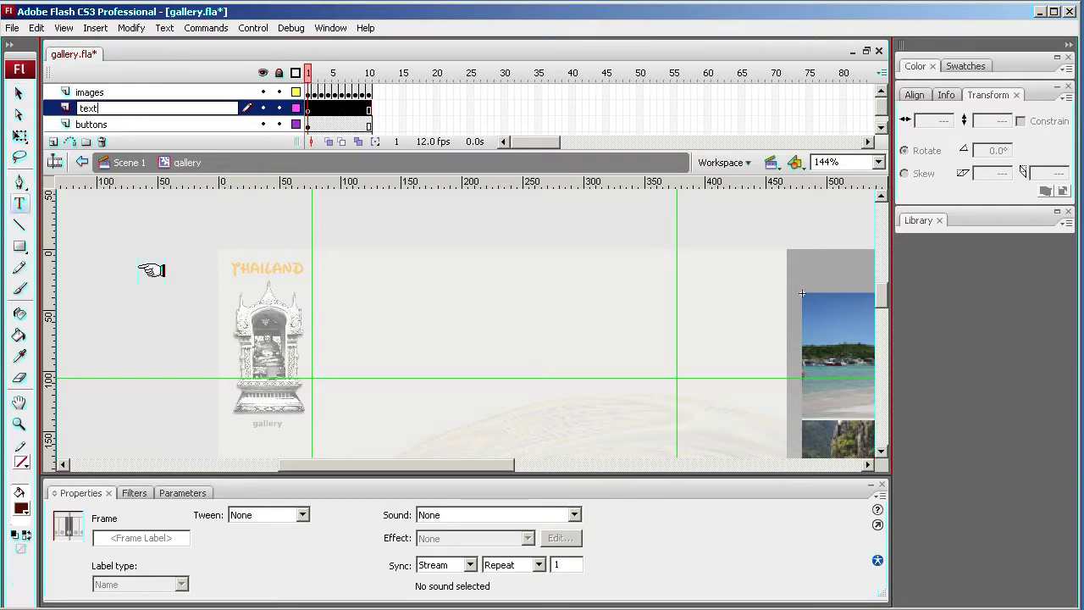
- Type 'Picture Gallery' on the text layer and place it beside the THAILAND title
key("Return")
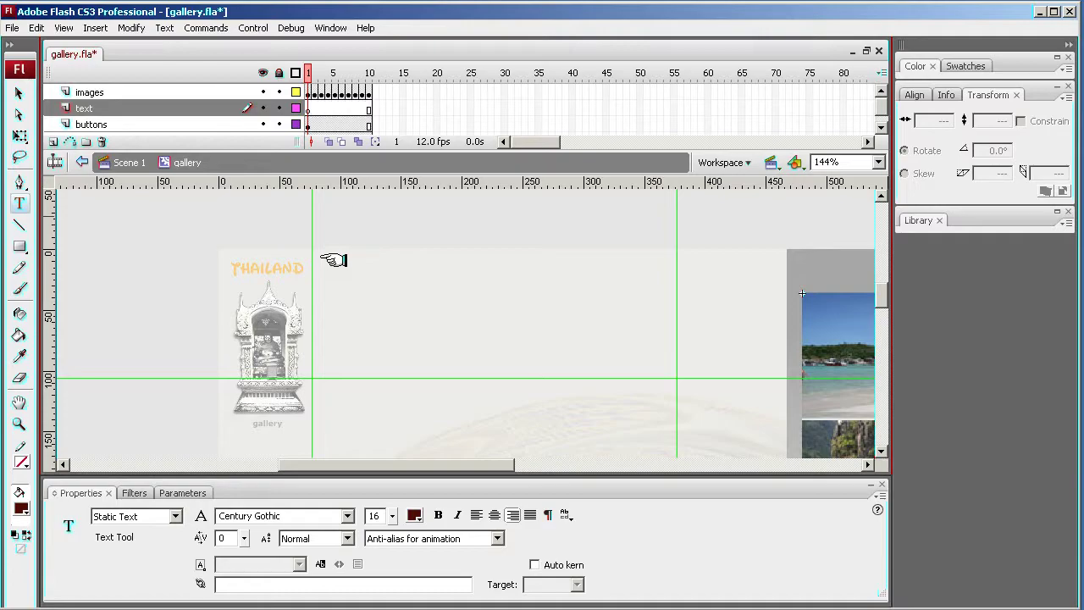
left_click(336, 247)
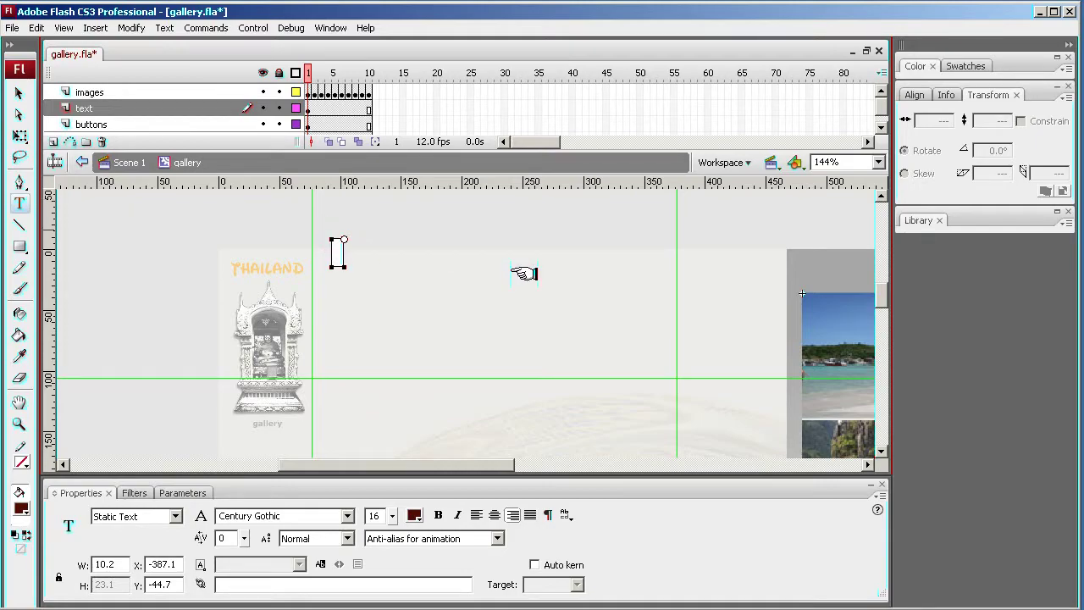
type("Picture Gallery")
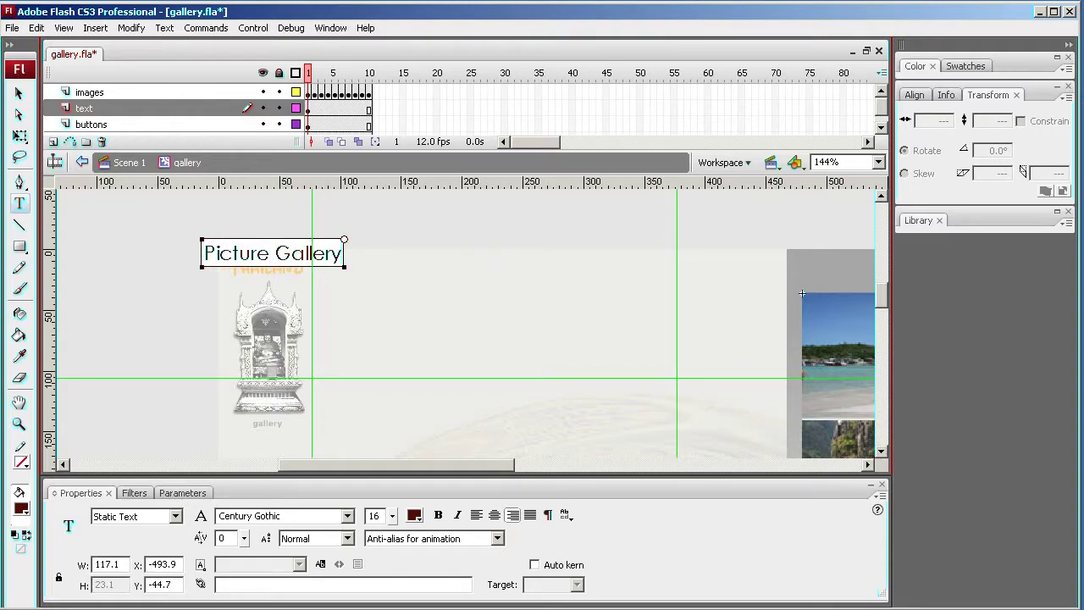
key("Escape")
left_click_drag(293, 254, 417, 278)
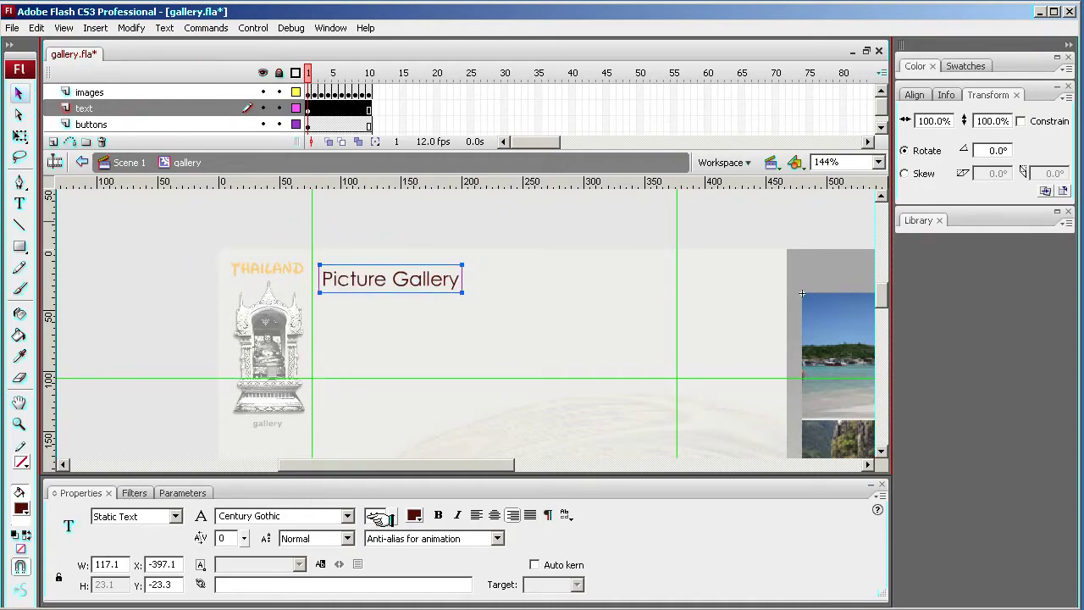
- Make the Picture Gallery text 10-point and bold
left_click(388, 515)
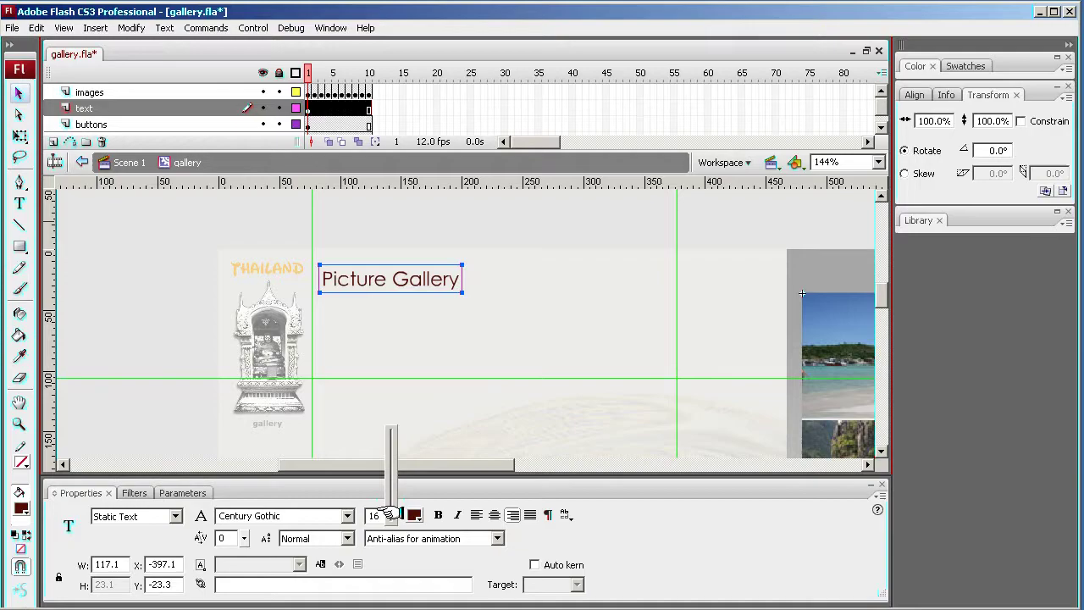
left_click_drag(387, 514, 389, 518)
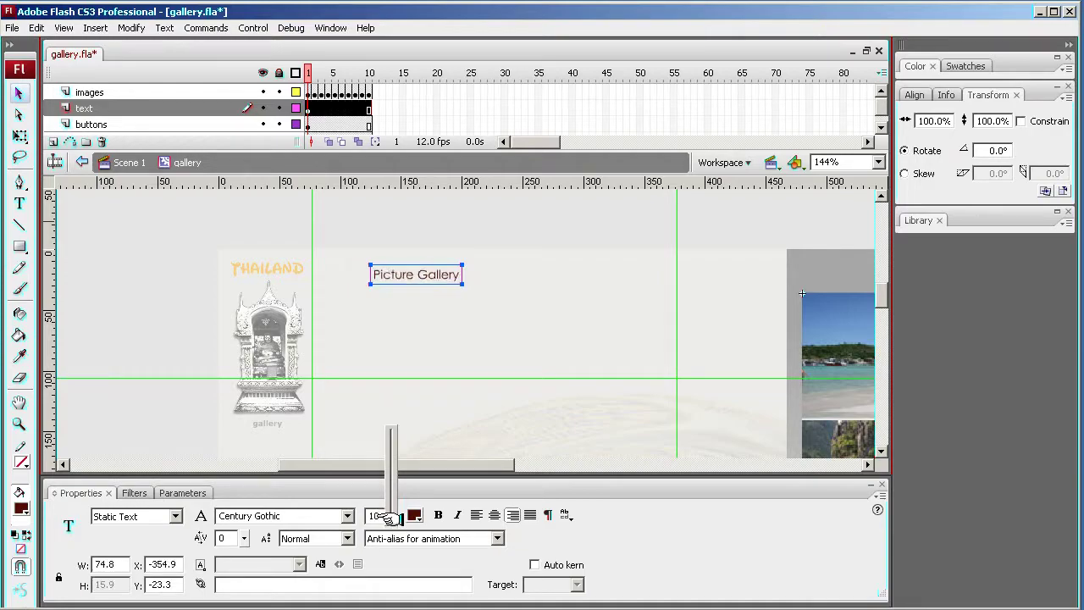
left_click(437, 515)
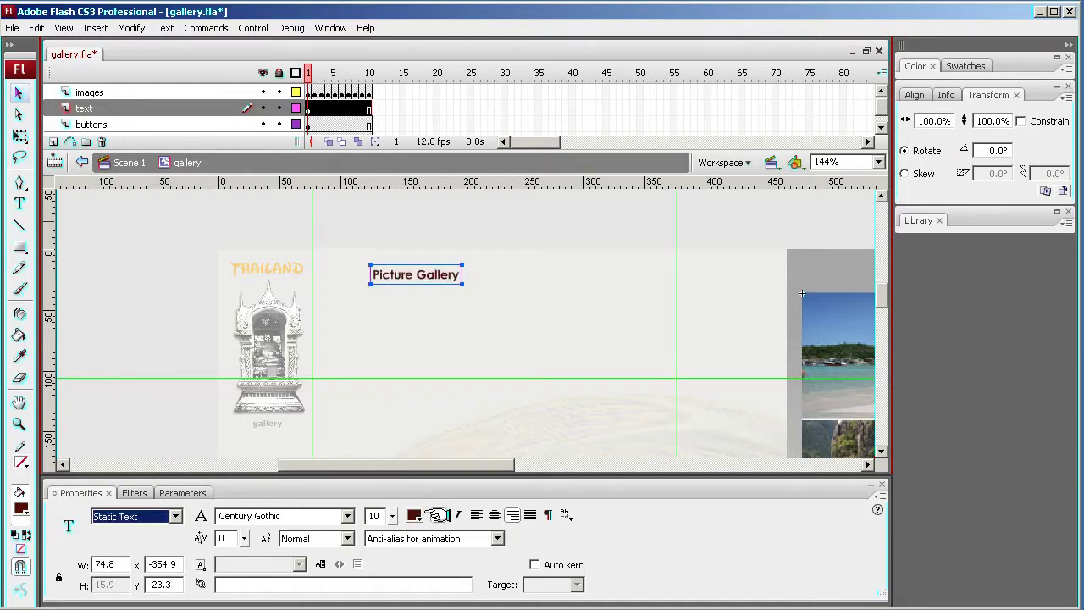
left_click(20, 204)
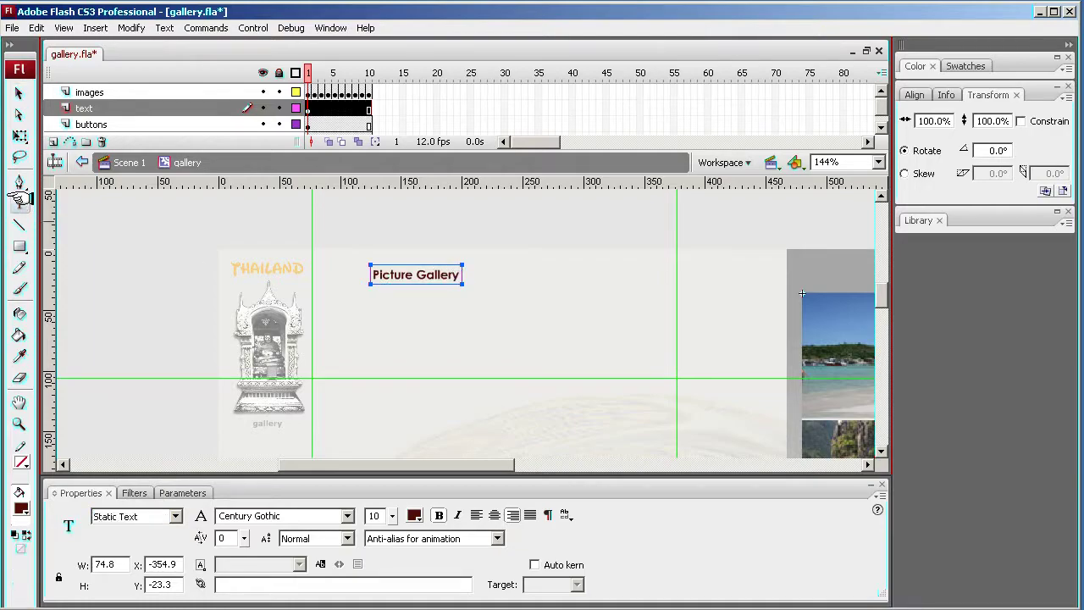
left_click(458, 276)
- Add a 'Holiday snaps from Thailand' line, left-align the text, and shift the block right
key("Return")
key("Return")
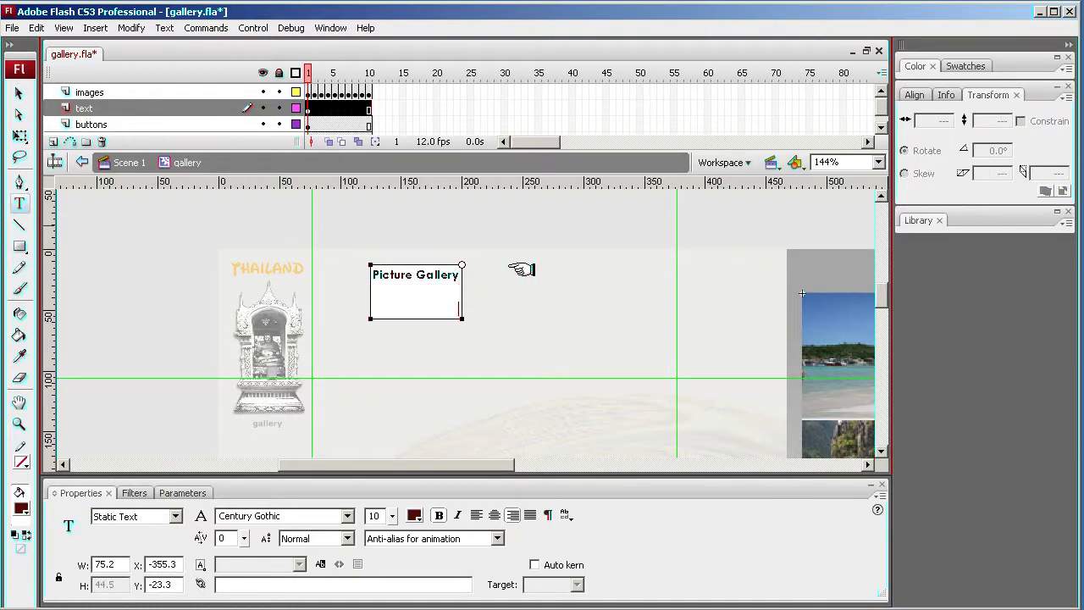
type("Holiday snaps from")
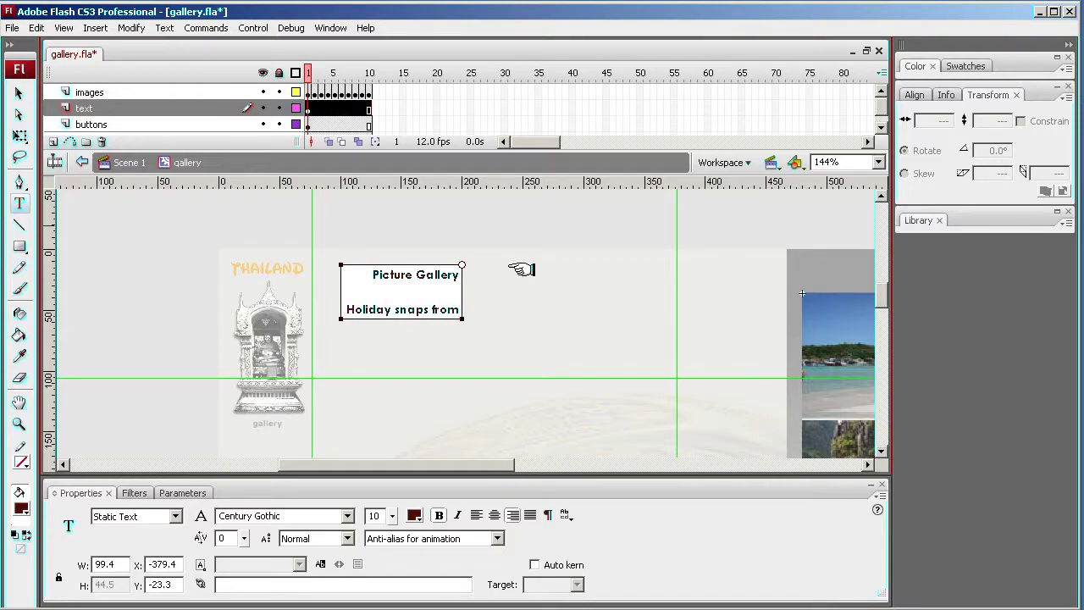
type(" Thail")
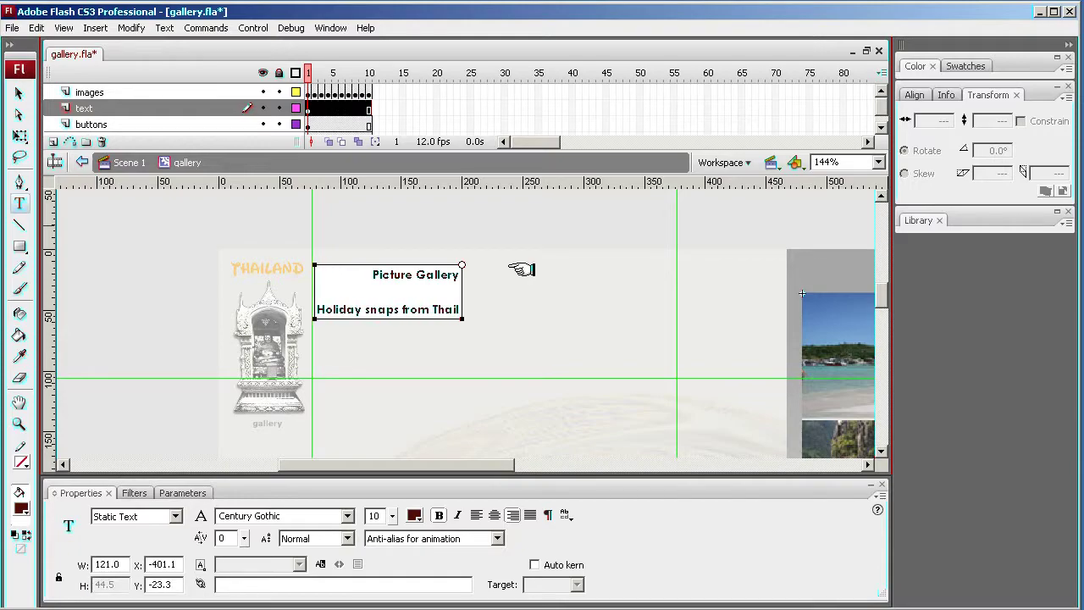
type("and")
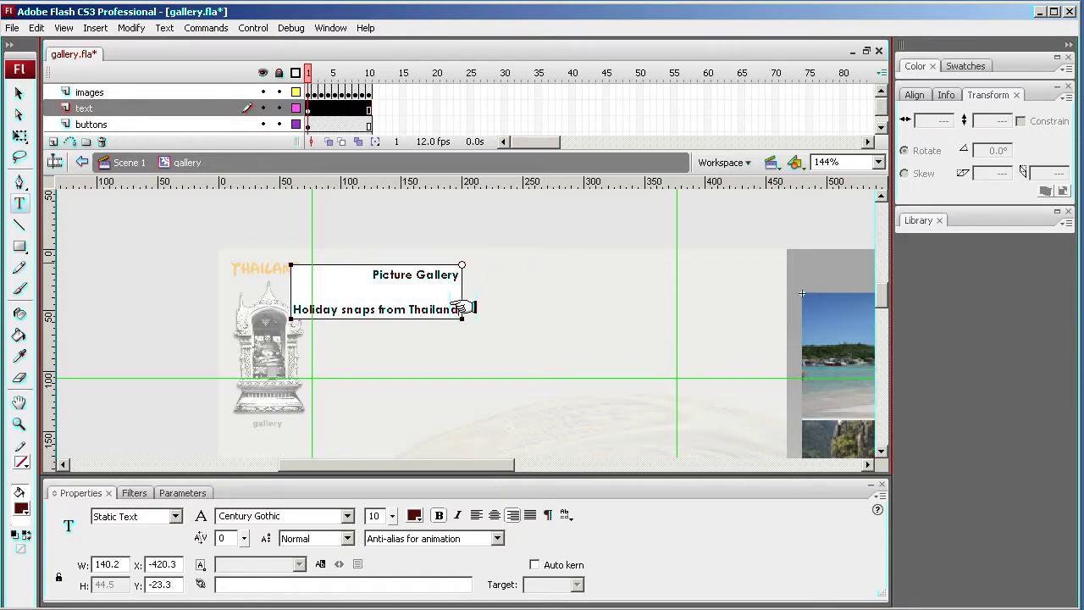
left_click_drag(454, 310, 322, 268)
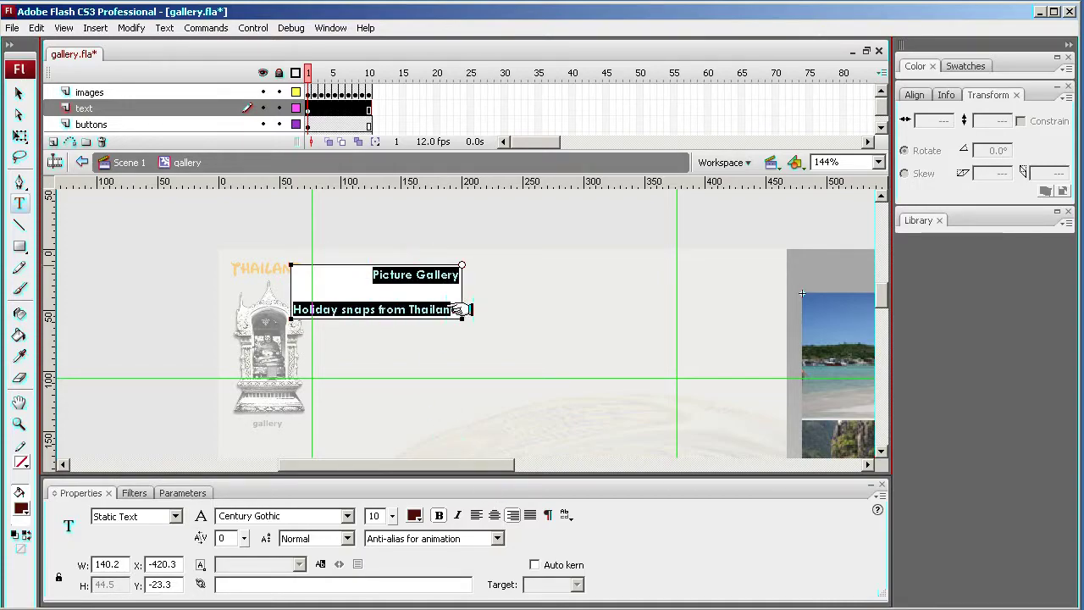
left_click(476, 515)
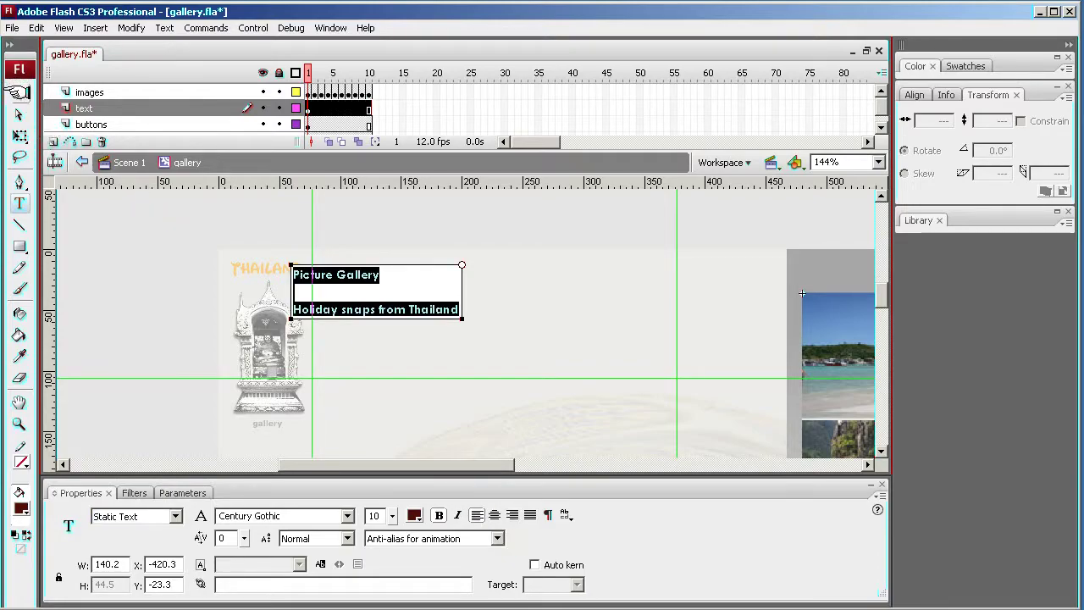
left_click(18, 91)
left_click_drag(358, 271, 398, 274)
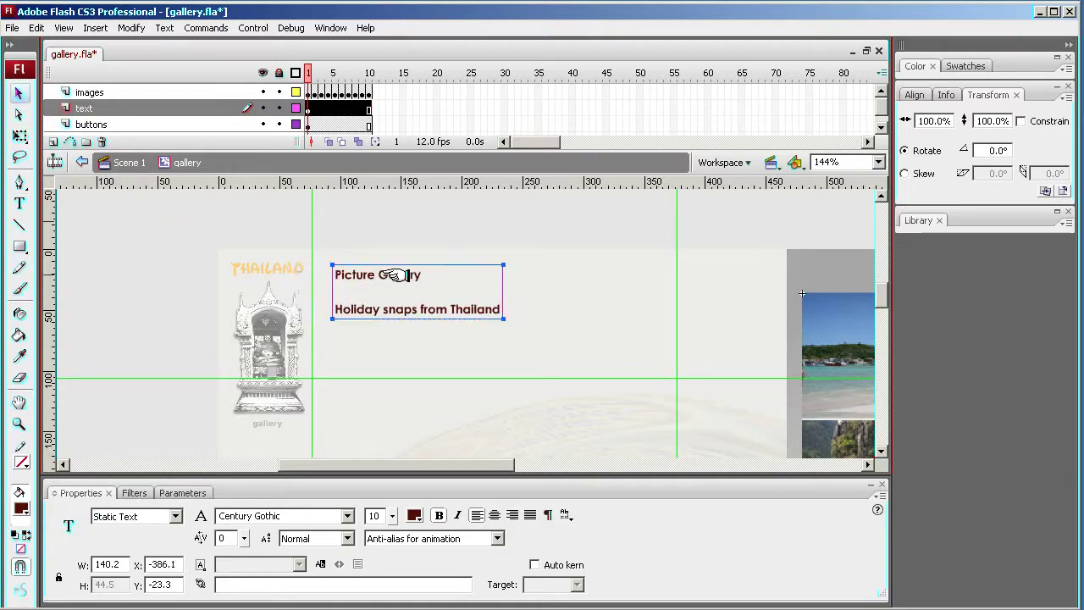
- Unbold the 'Holiday snaps from Thailand' line and remove the blank line above it
left_click(19, 201)
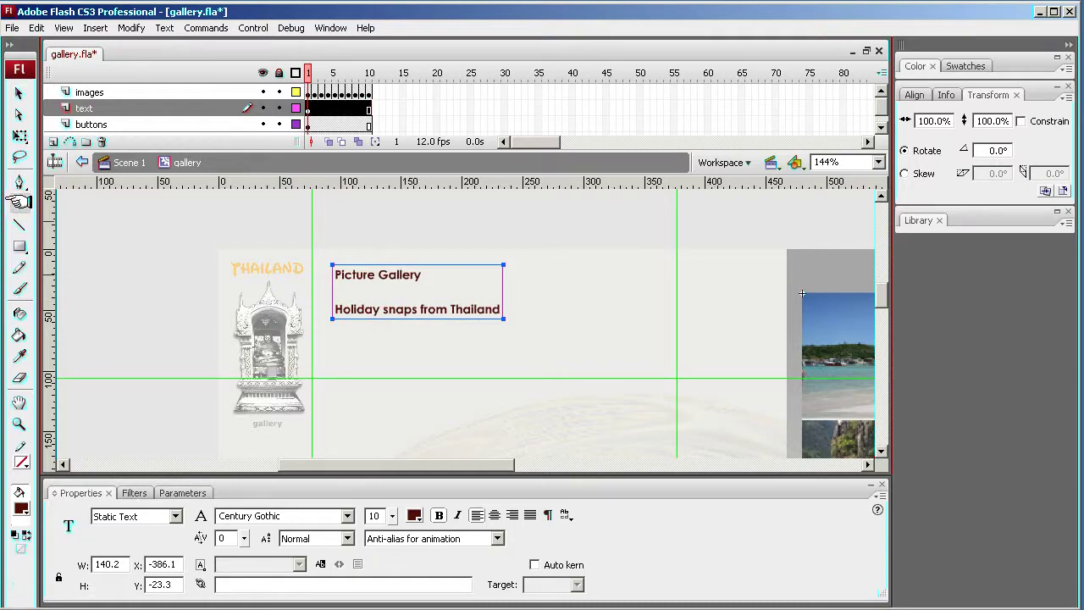
left_click_drag(337, 309, 515, 308)
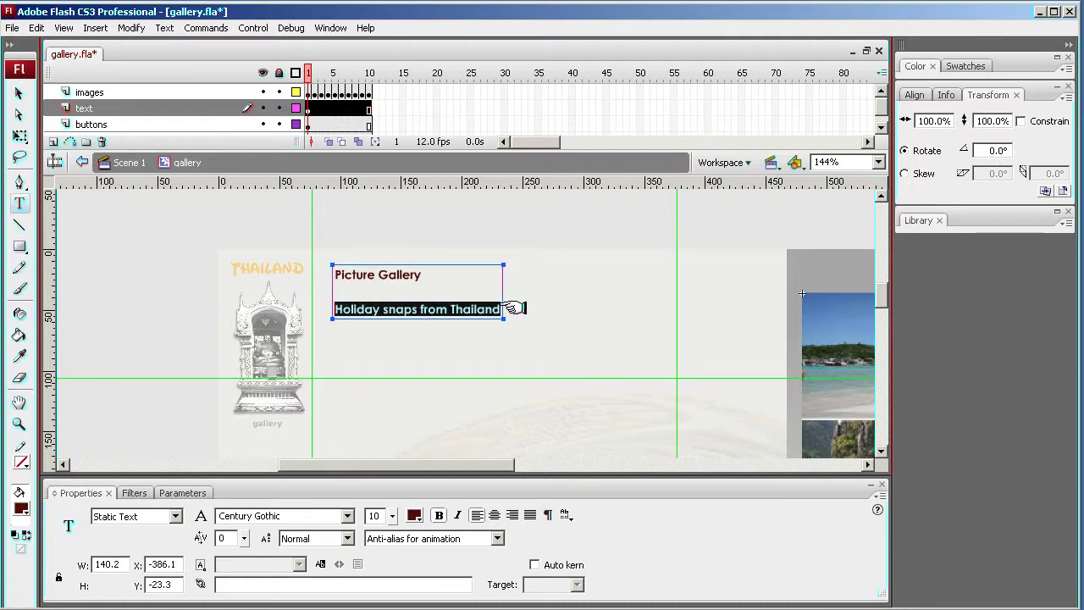
left_click(438, 515)
left_click(336, 309)
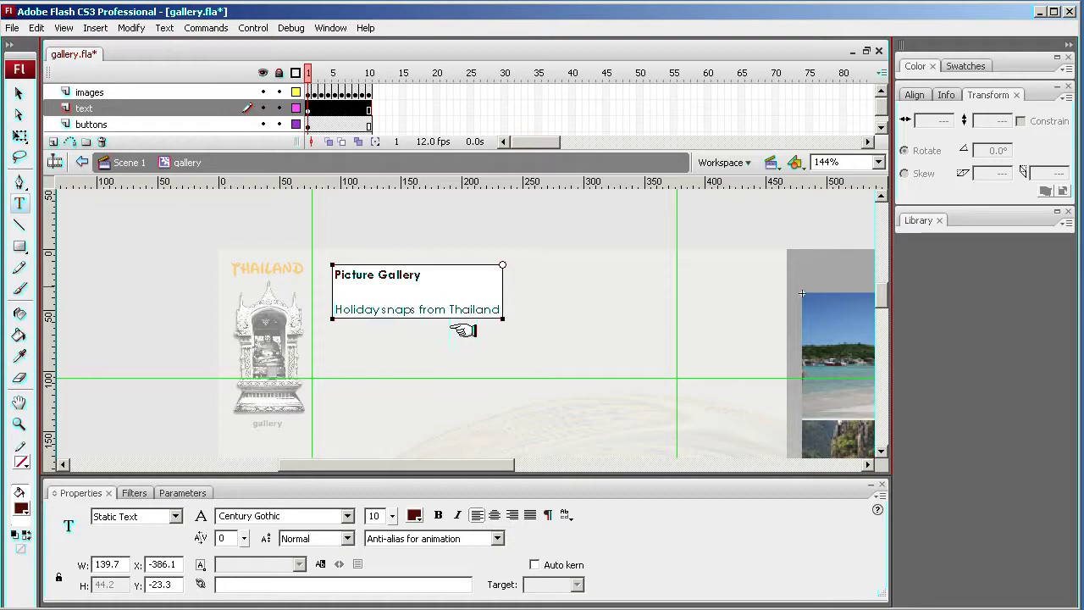
key("BackSpace")
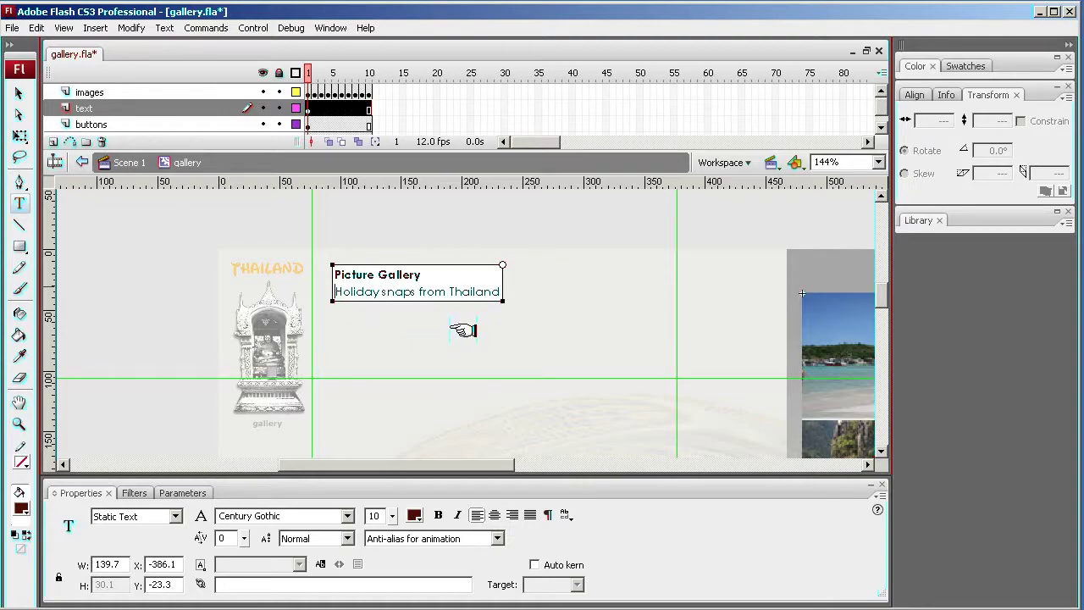
- Move the Picture Gallery text block down beside the temple image
left_click(19, 91)
left_click(378, 279)
left_click_drag(370, 278, 372, 346)
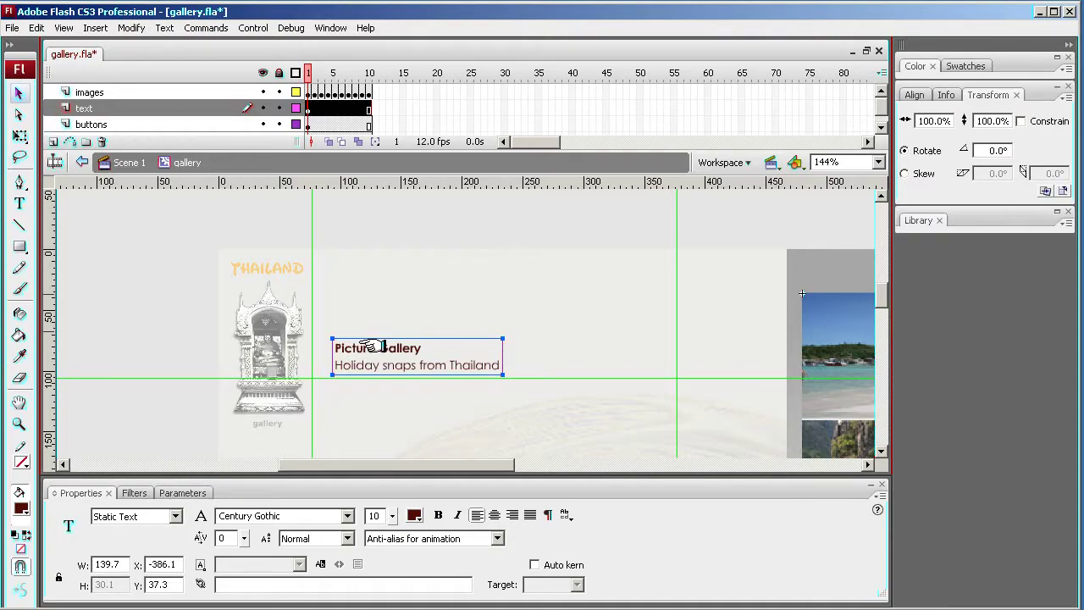
left_click(436, 284)
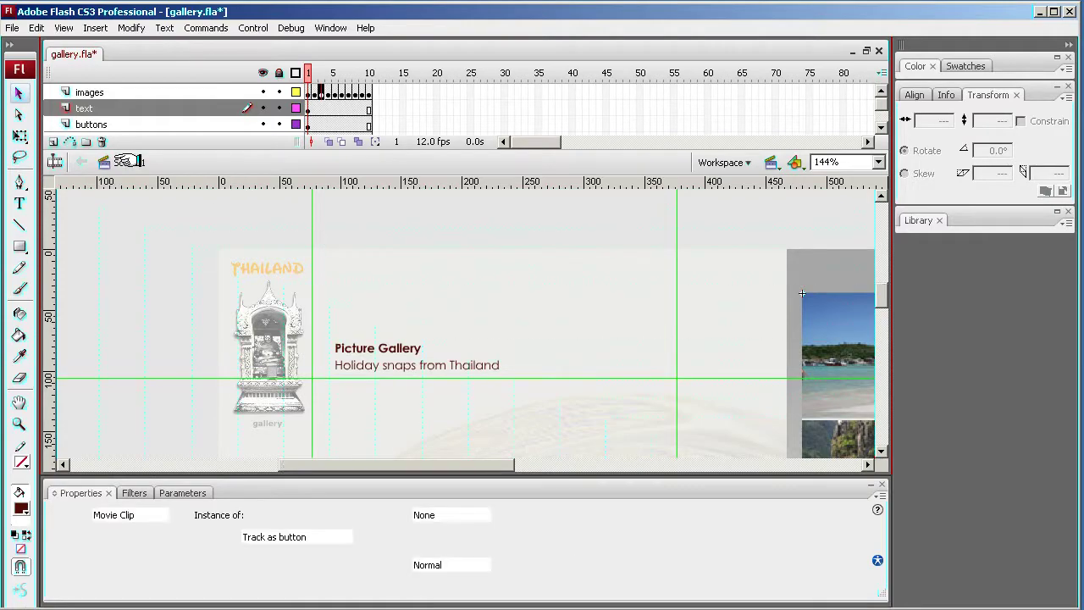
- Export the movie as gallery.swf into Gallery_Site/flash_site/www, then save the document
key("ctrl+e")
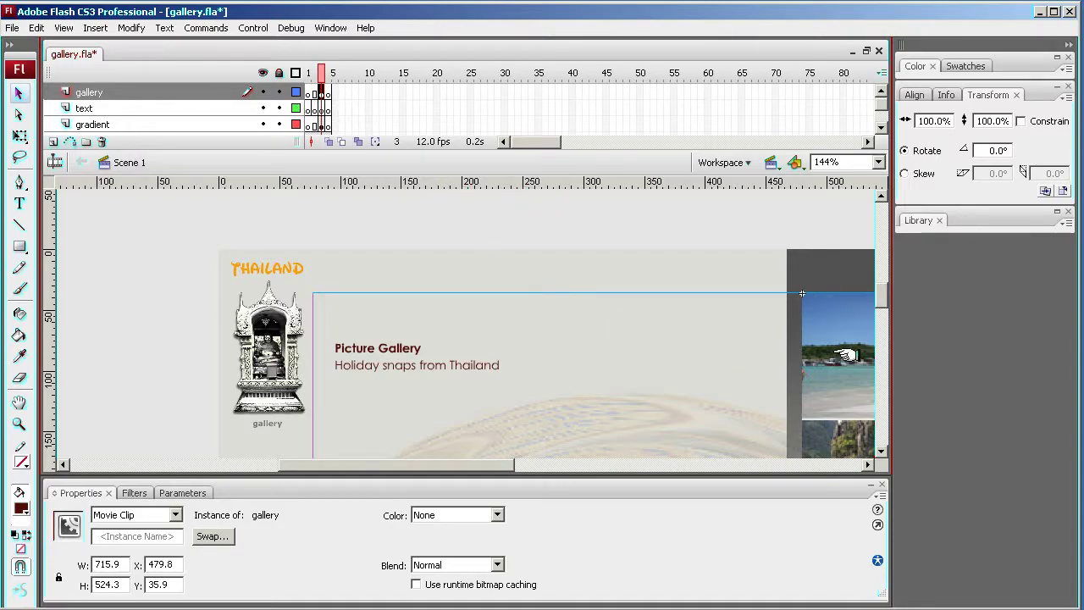
left_click_drag(880, 292, 880, 290)
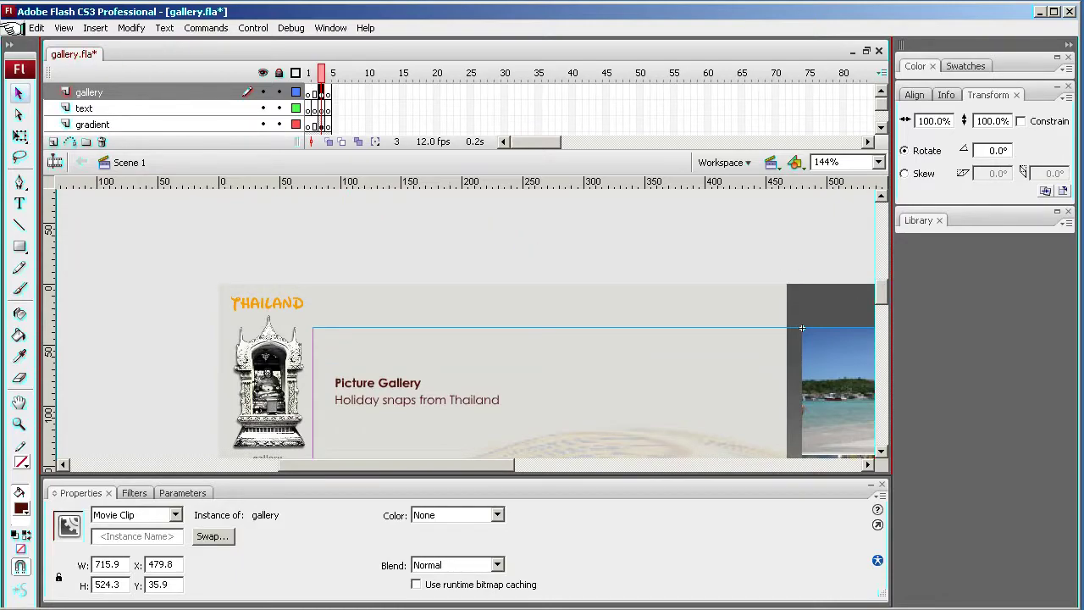
left_click(12, 26)
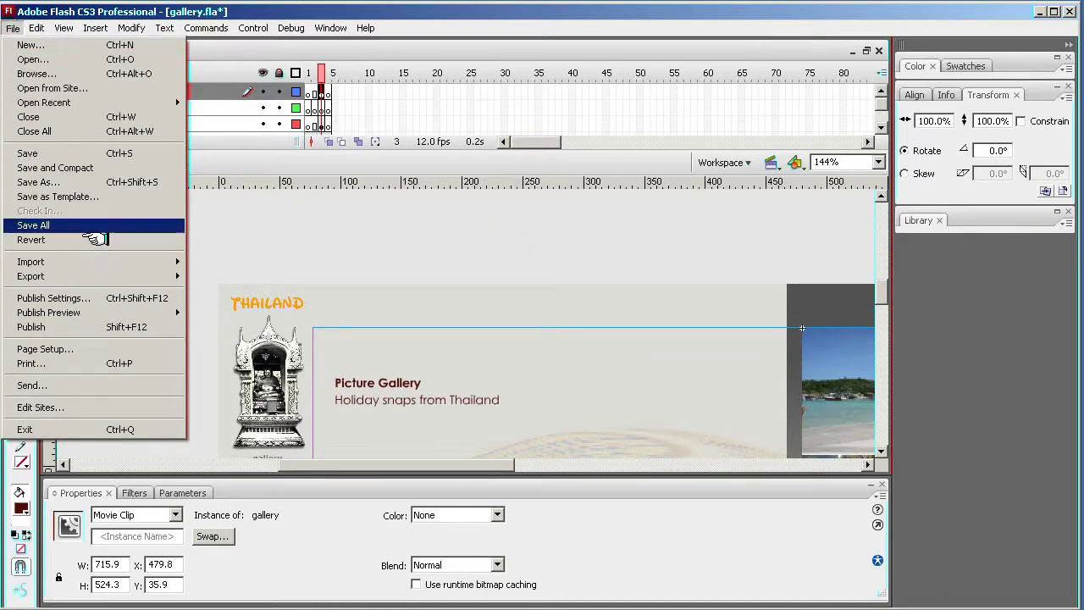
mouse_move(99, 276)
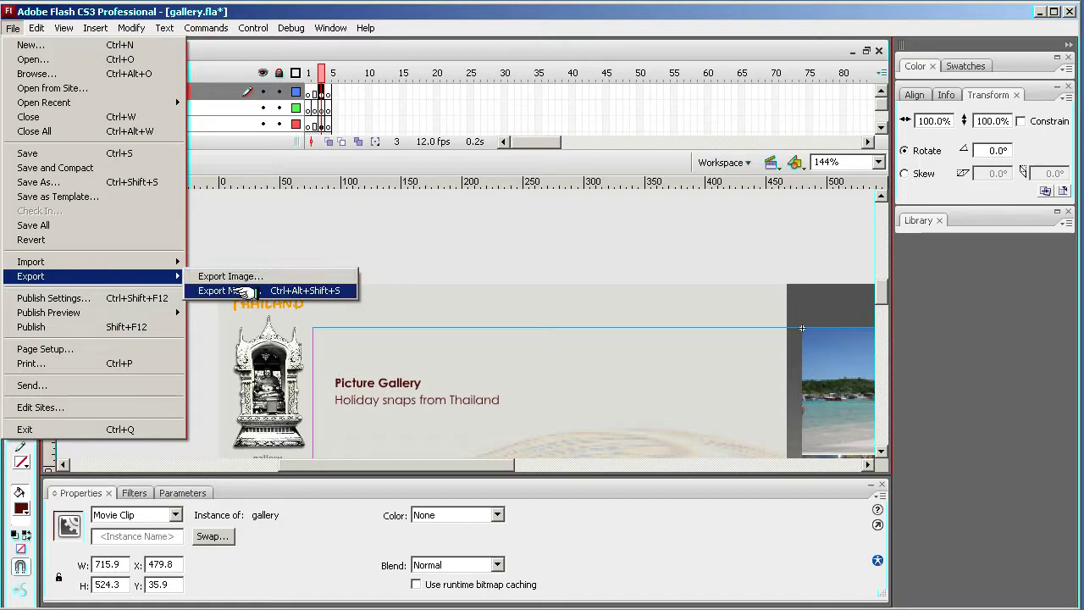
left_click(218, 290)
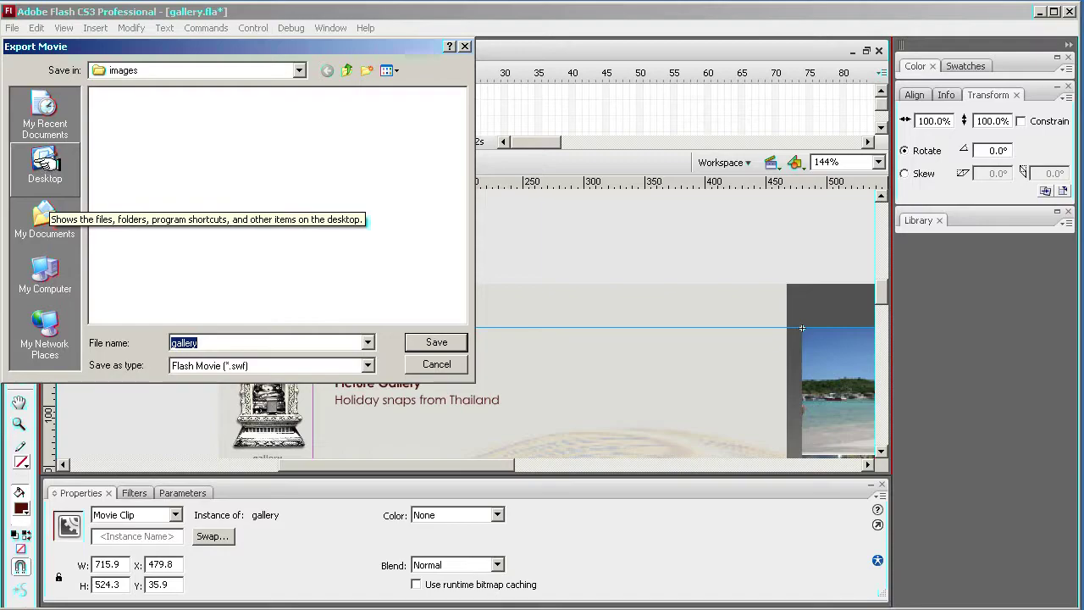
left_click(46, 159)
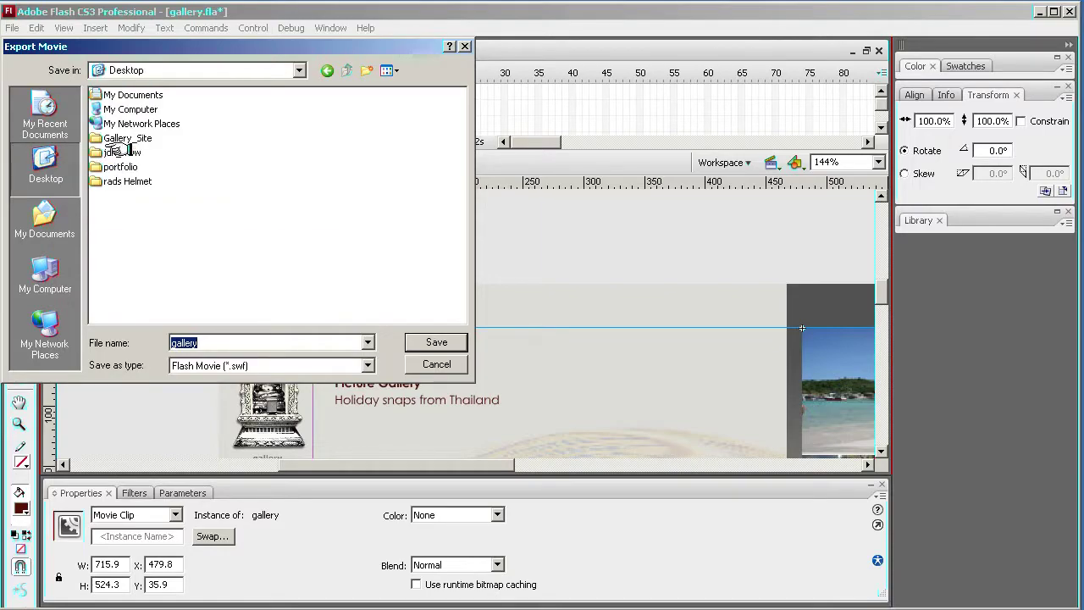
double_click(117, 138)
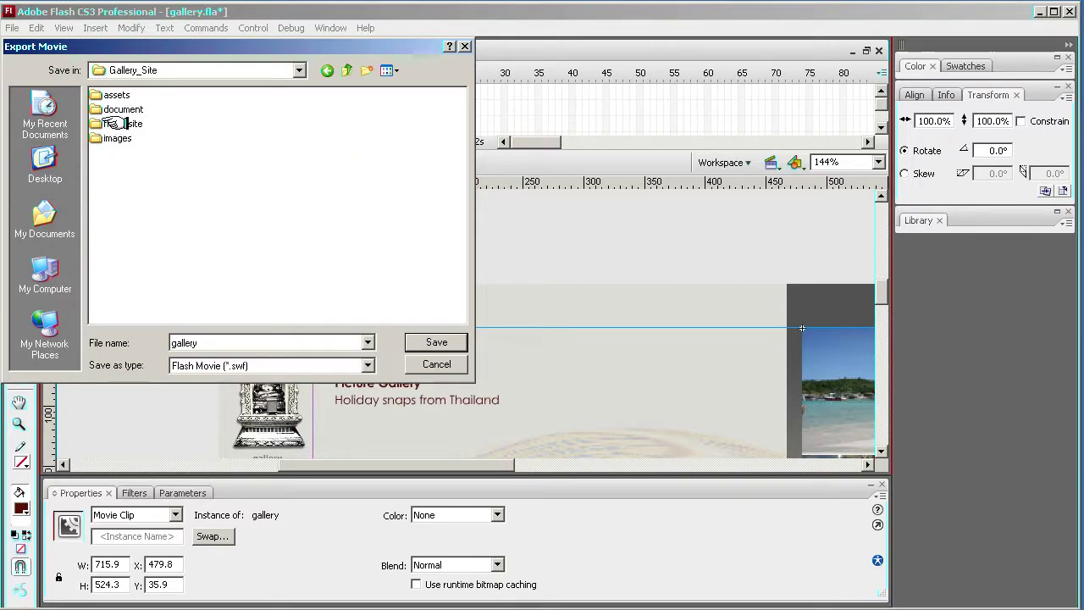
double_click(114, 123)
double_click(113, 97)
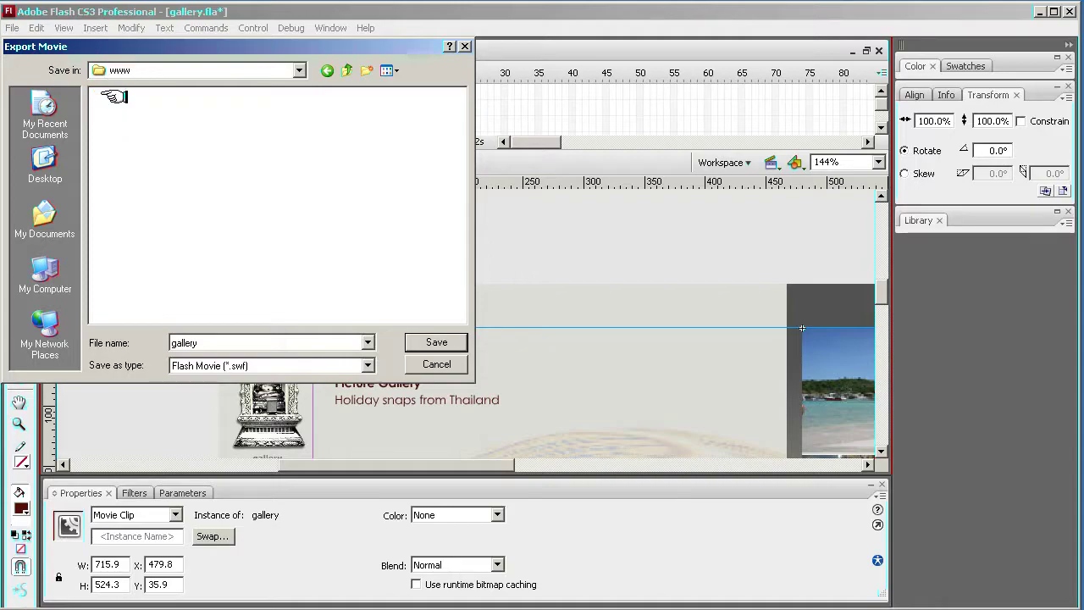
left_click(436, 342)
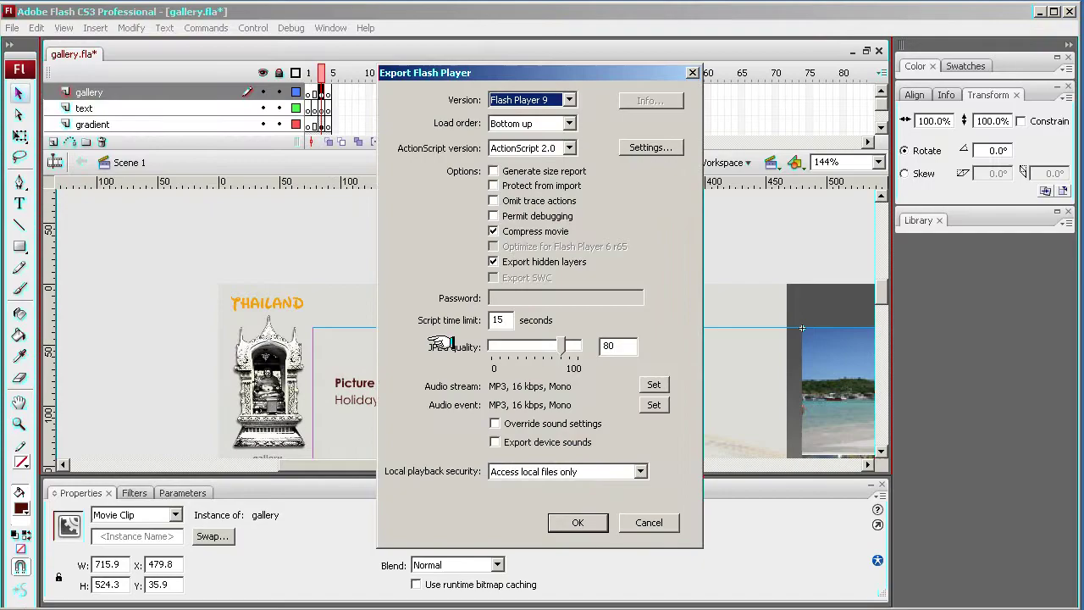
left_click(578, 523)
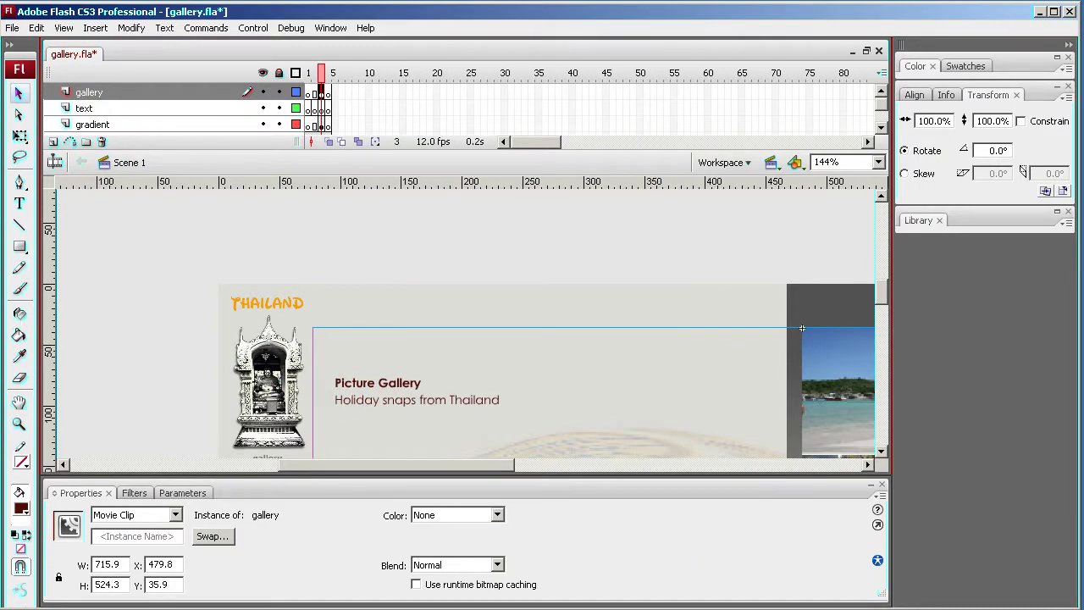
left_click(12, 27)
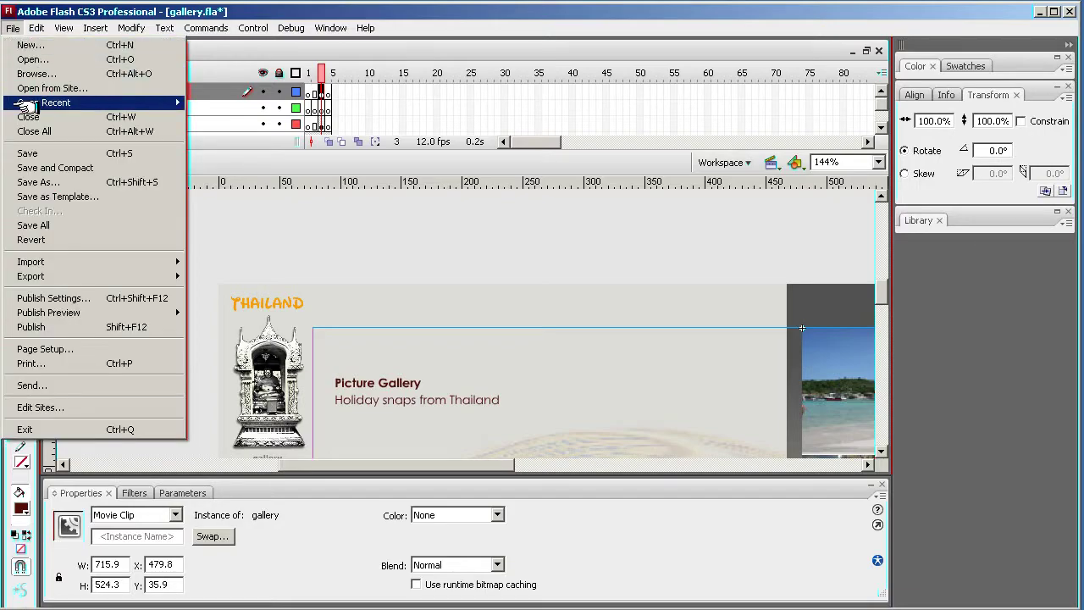
key("Return")
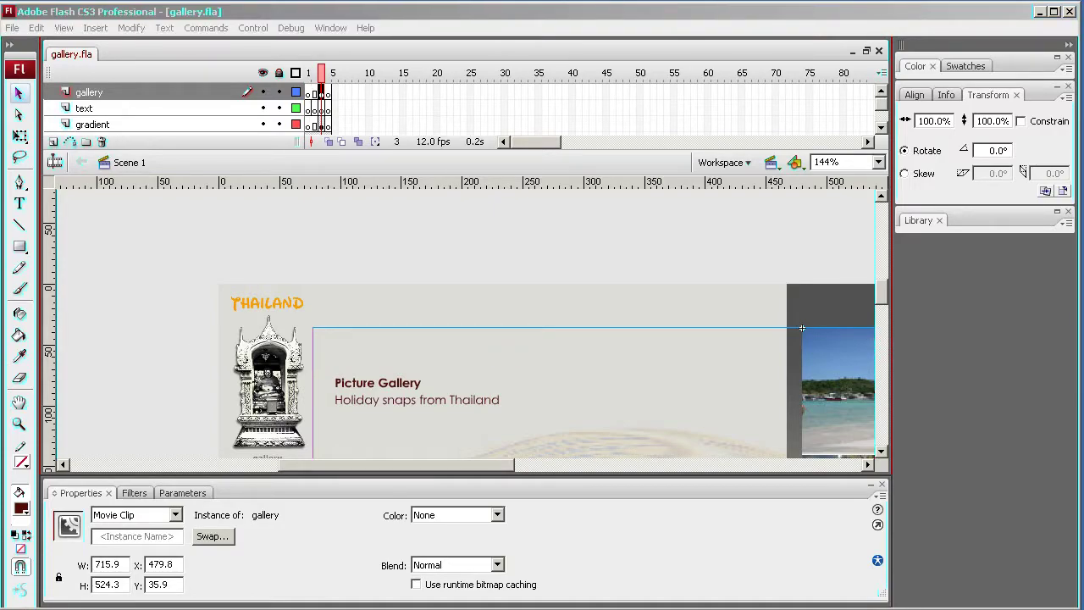
- Open gallery.swf from the flash_site/www folder to play it in Flash Player
key("alt+Tab")
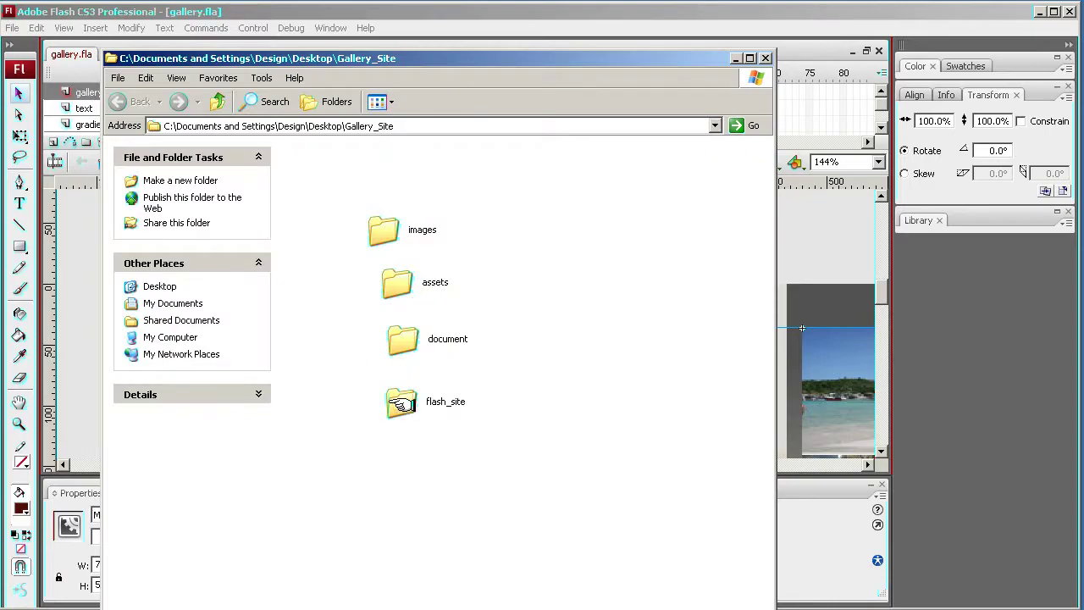
double_click(401, 404)
double_click(326, 252)
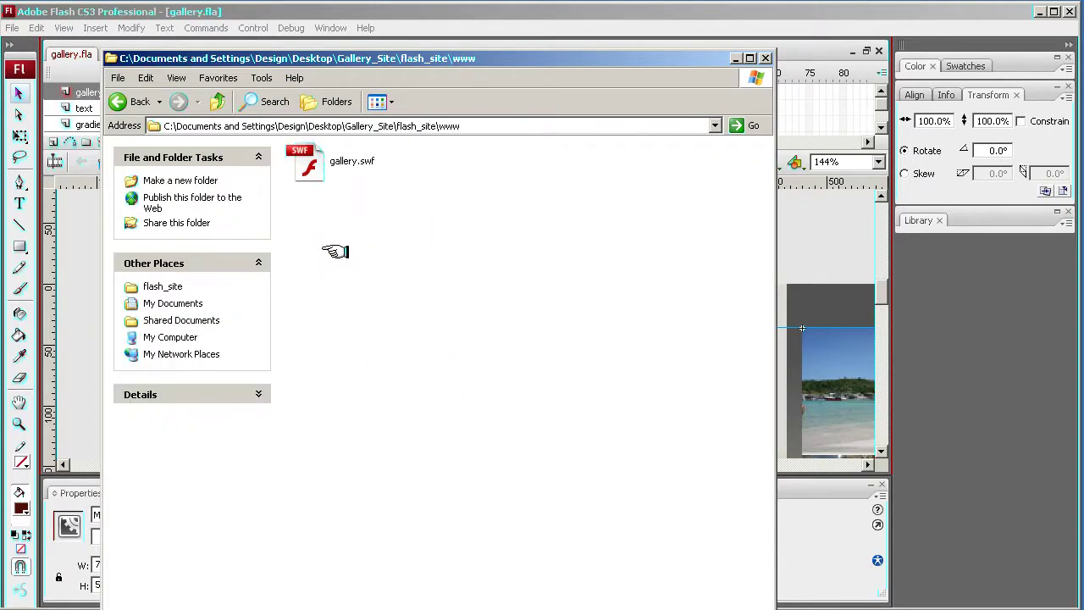
left_click(305, 158)
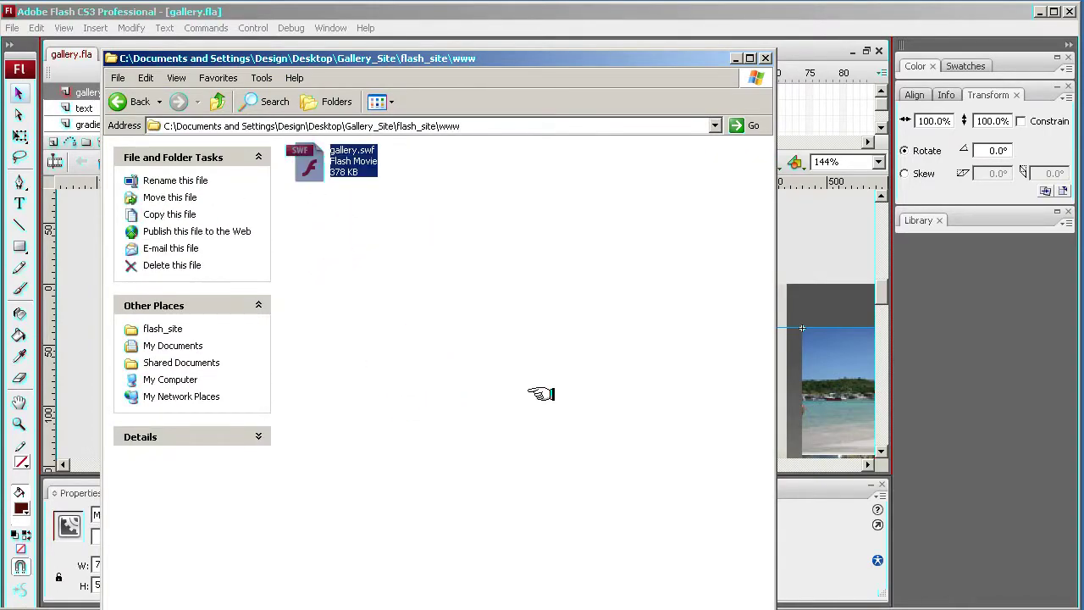
key("Return")
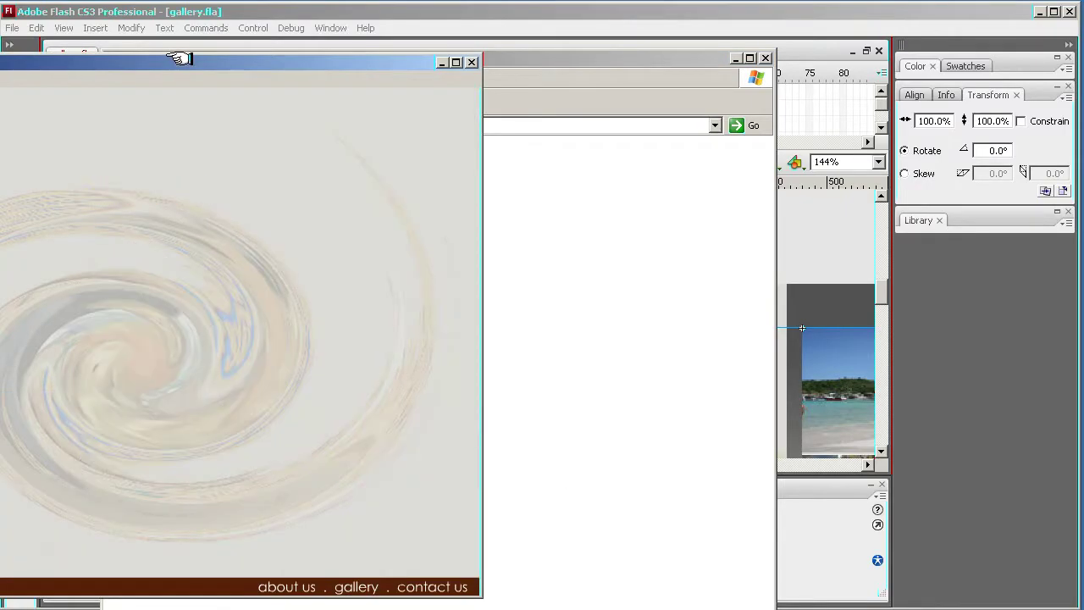
- Move the Flash Player window right, then bring the Flash CS3 gallery document back to the front
left_click_drag(179, 59, 597, 90)
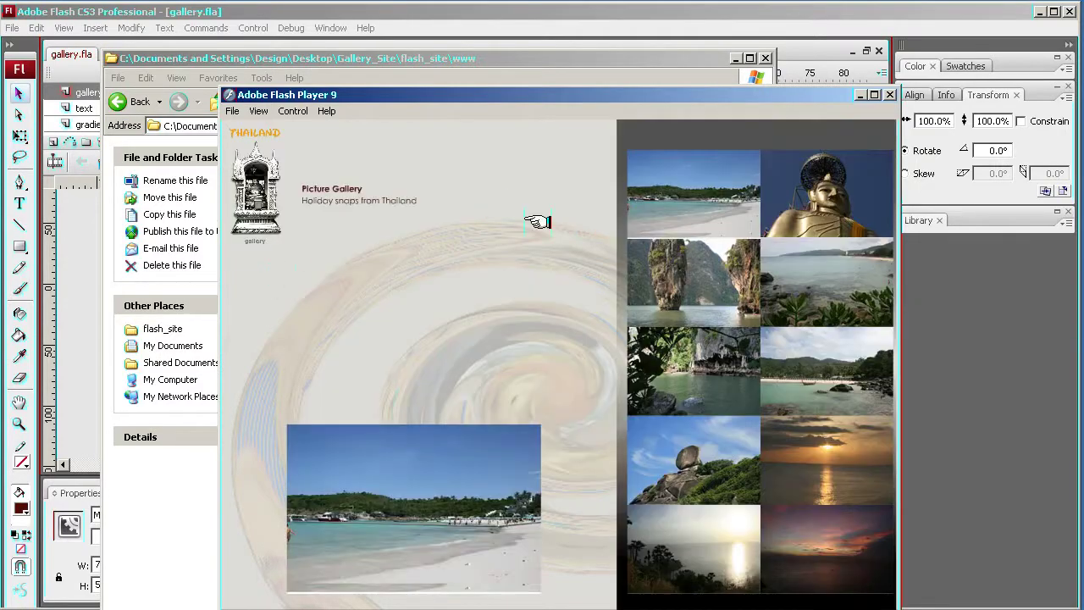
left_click(84, 207)
- Add a new Layer 10 above the gallery layer and preview timeline frames 2 through 4
left_click(242, 95)
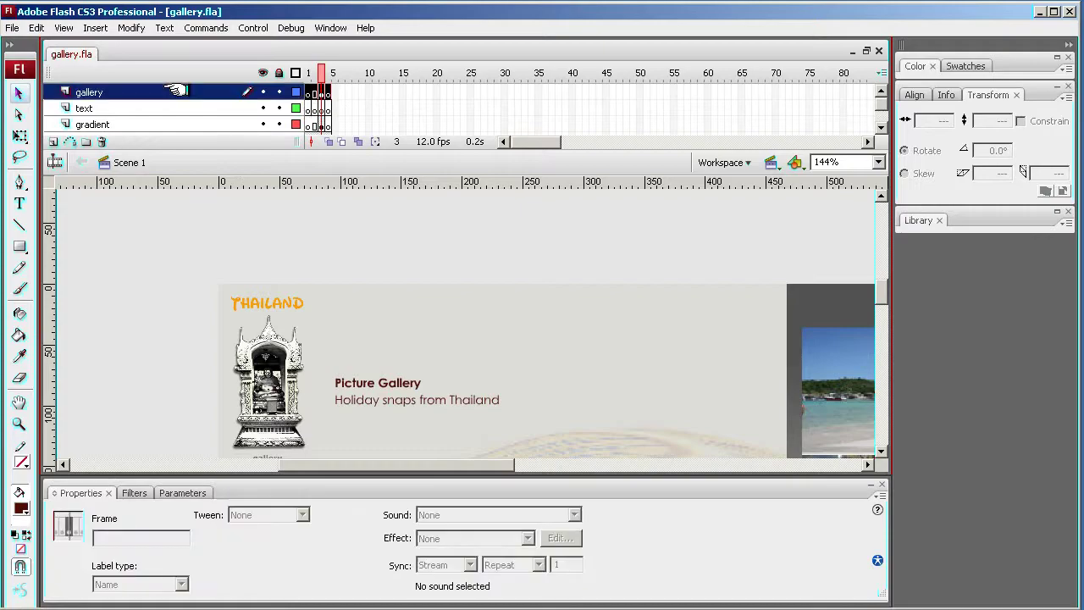
left_click(53, 142)
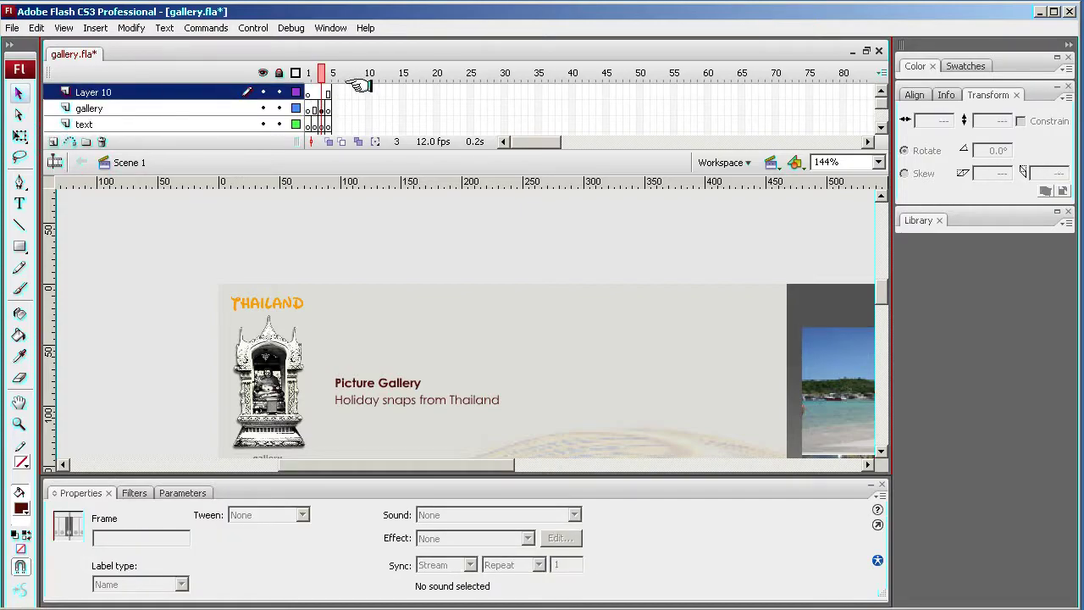
left_click(313, 91)
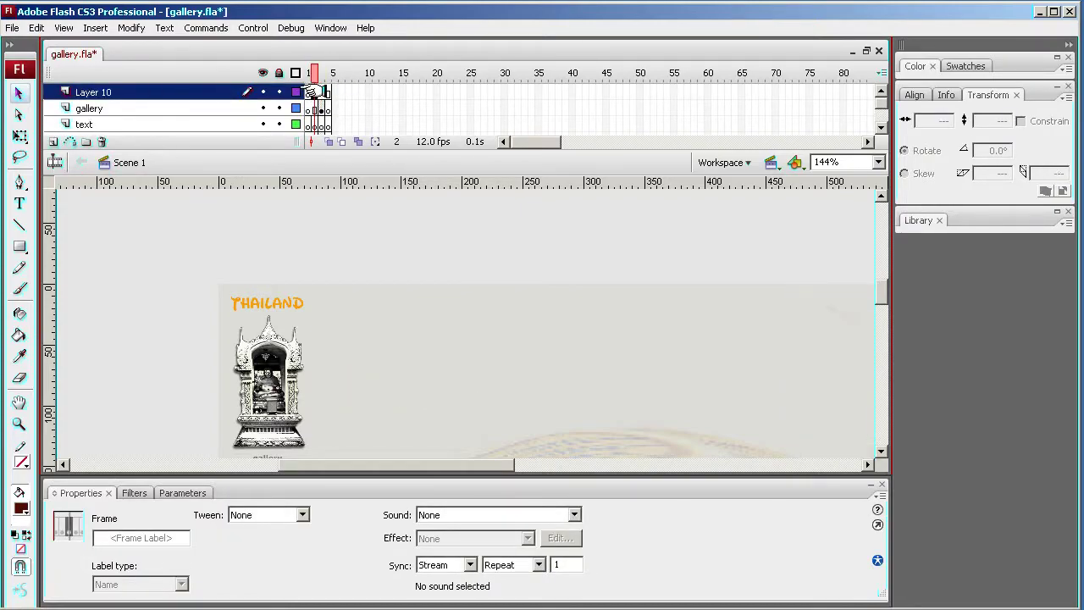
left_click(320, 92)
left_click(327, 91)
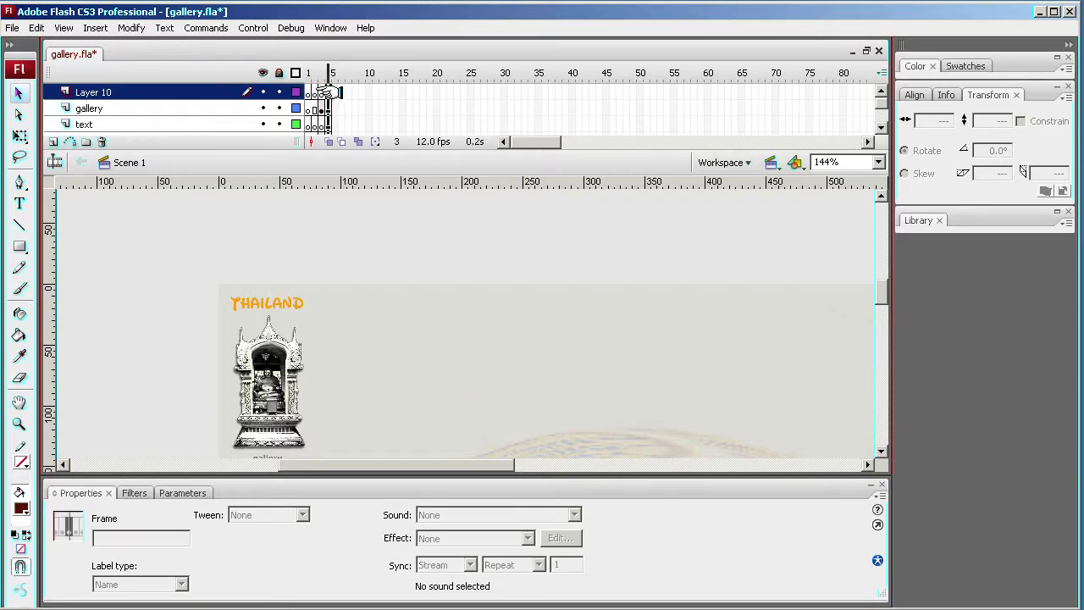
- Add stop() actions to Layer 10 frames 1 and 2, then close the Actions panel
left_click(328, 28)
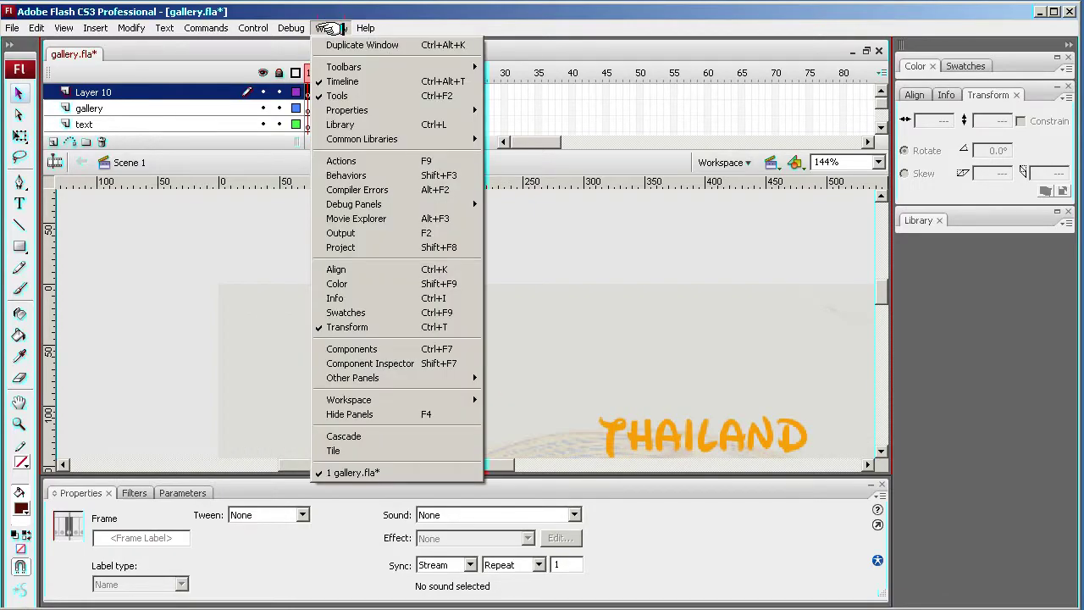
left_click(368, 161)
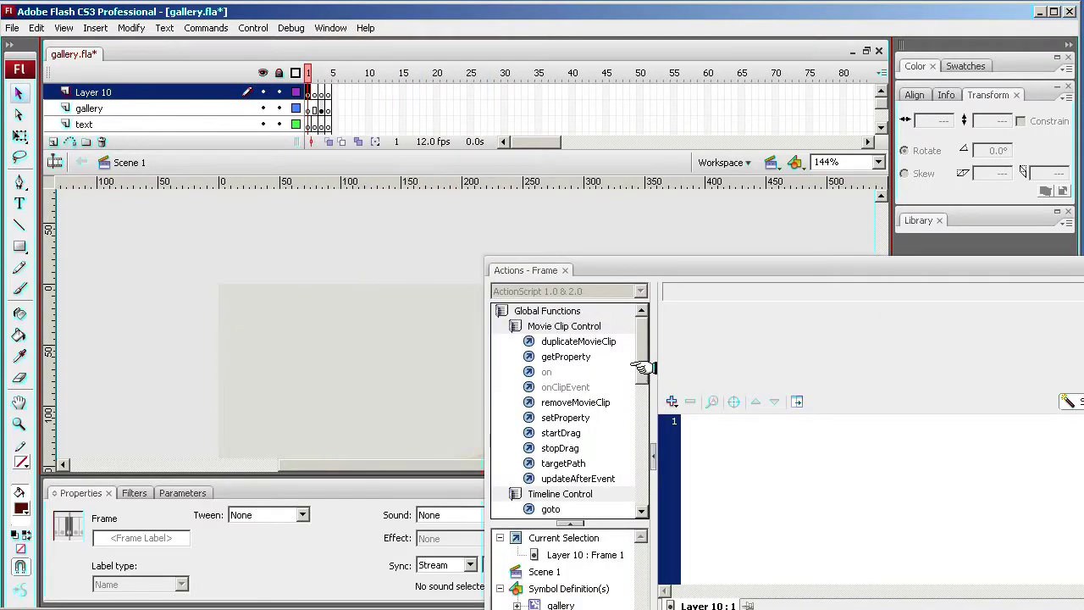
left_click_drag(641, 367, 636, 402)
double_click(546, 431)
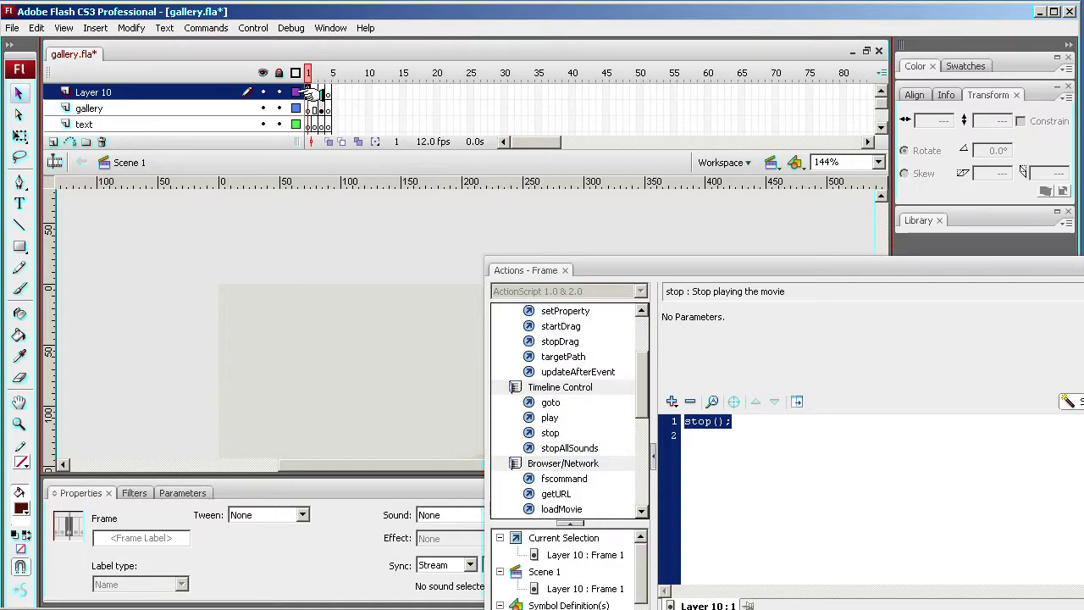
left_click(315, 91)
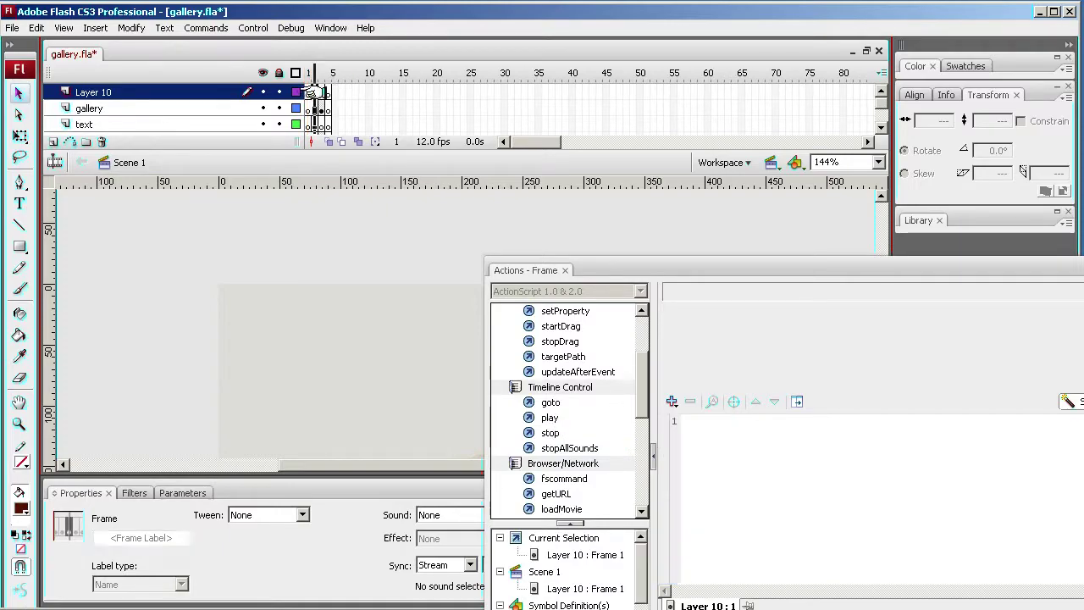
double_click(546, 431)
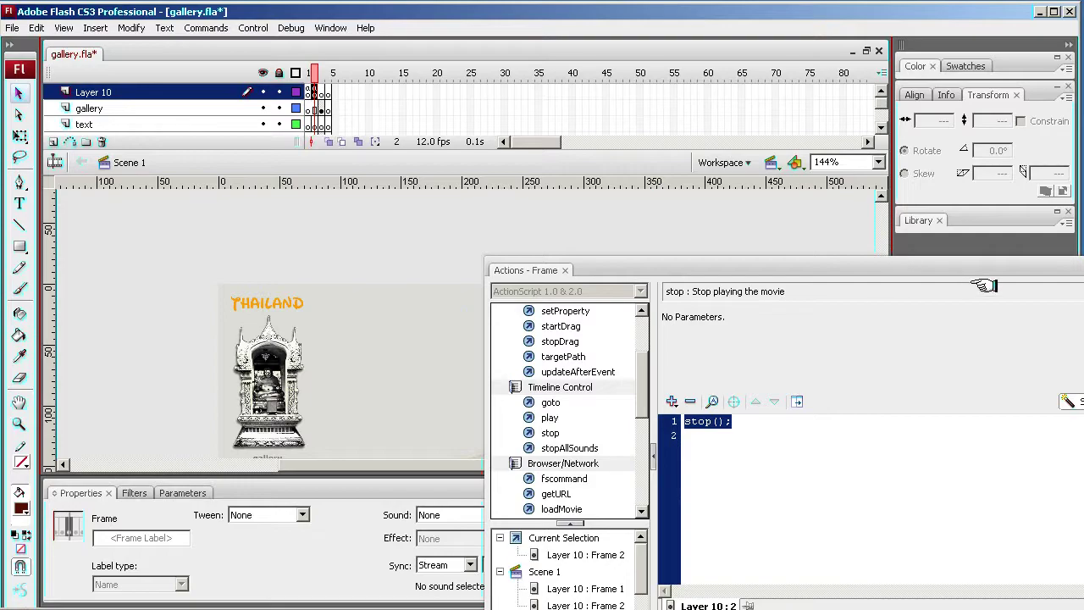
key("F9")
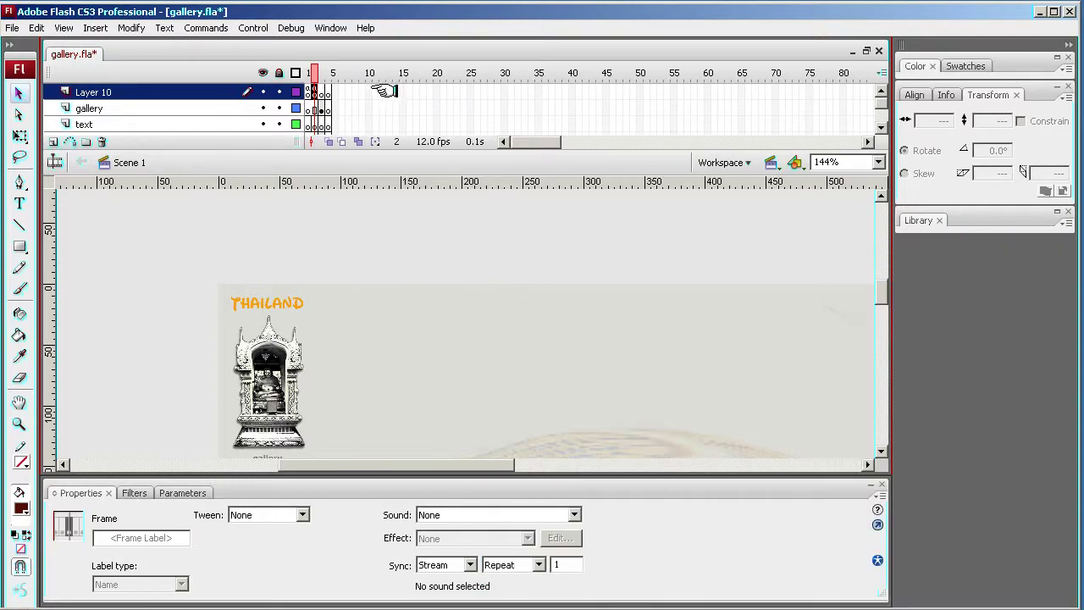
- Copy Layer 10's action frame and paste it into two later frames
right_click(313, 93)
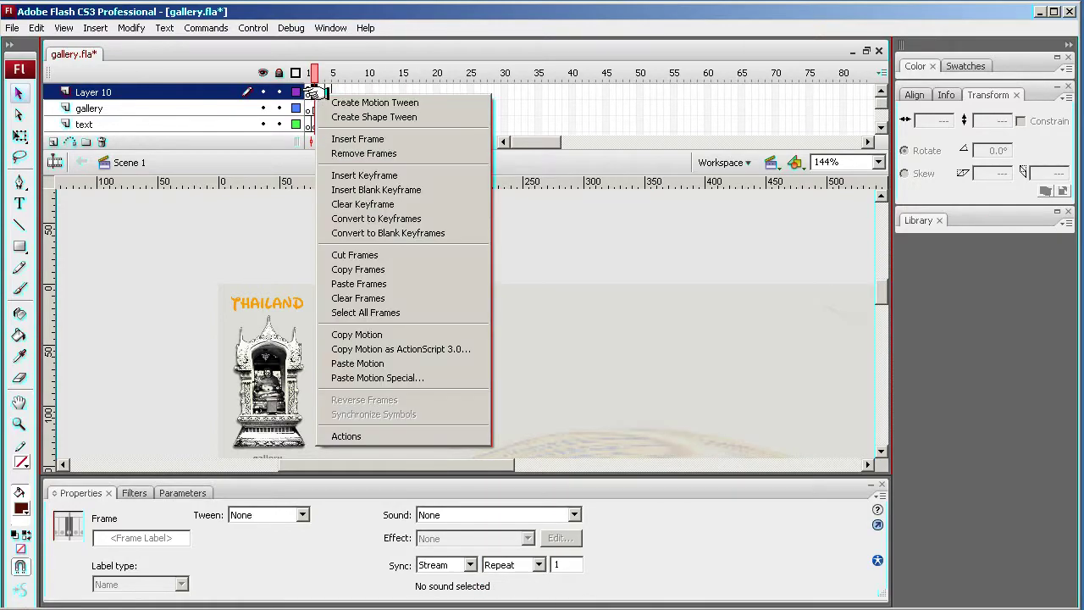
left_click(357, 269)
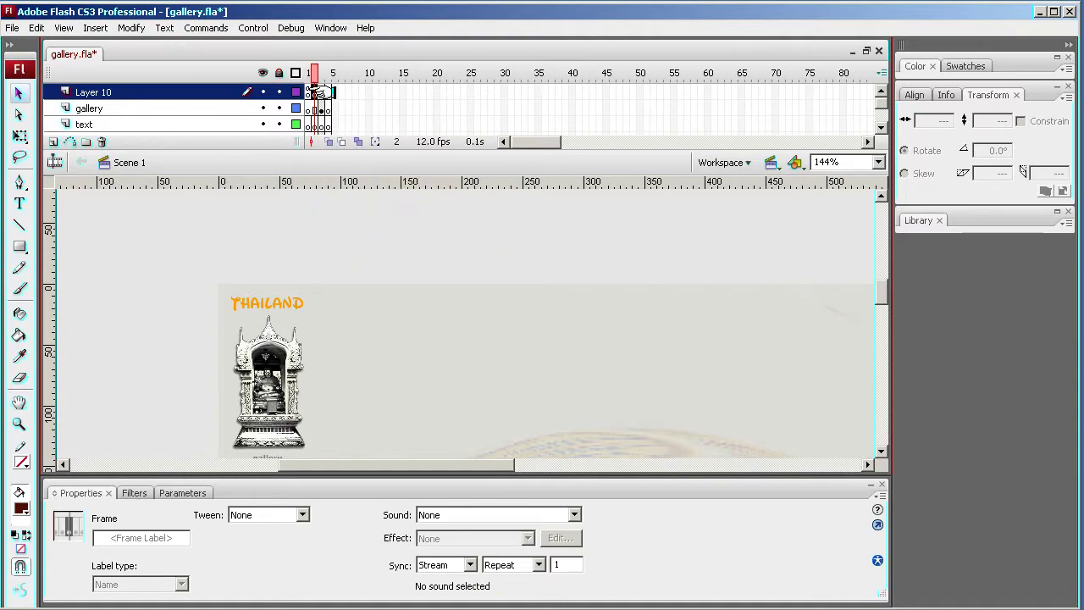
left_click(321, 92)
right_click(321, 92)
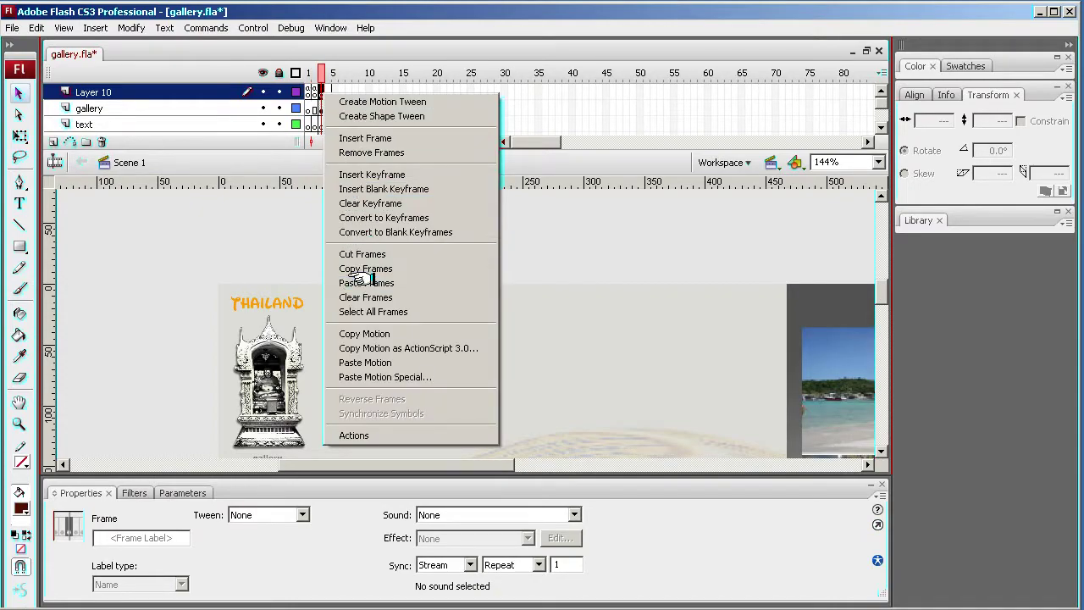
left_click(357, 282)
left_click(328, 94)
right_click(328, 93)
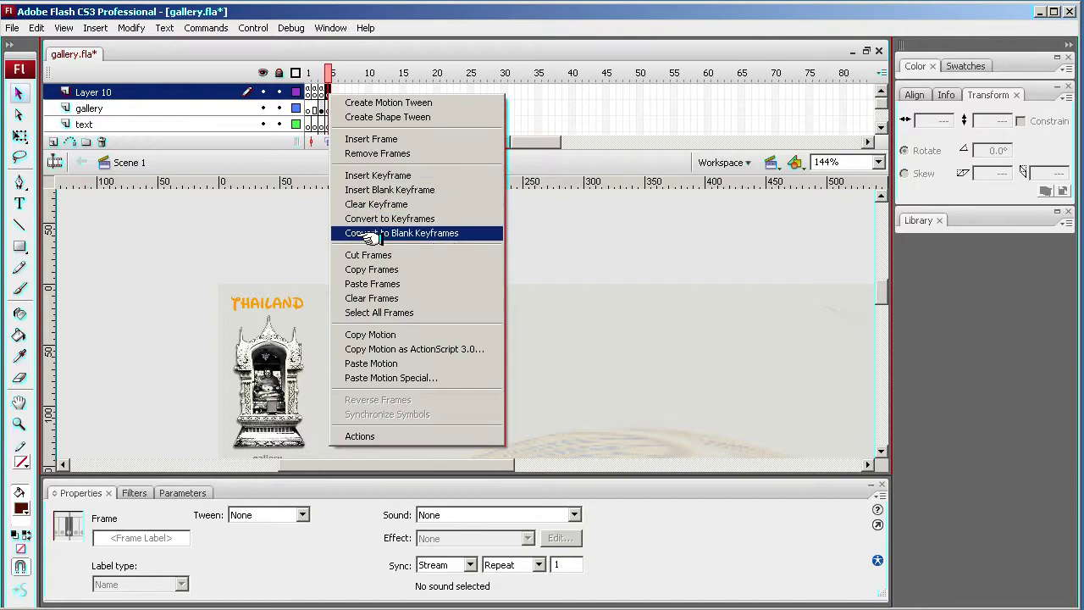
left_click(368, 283)
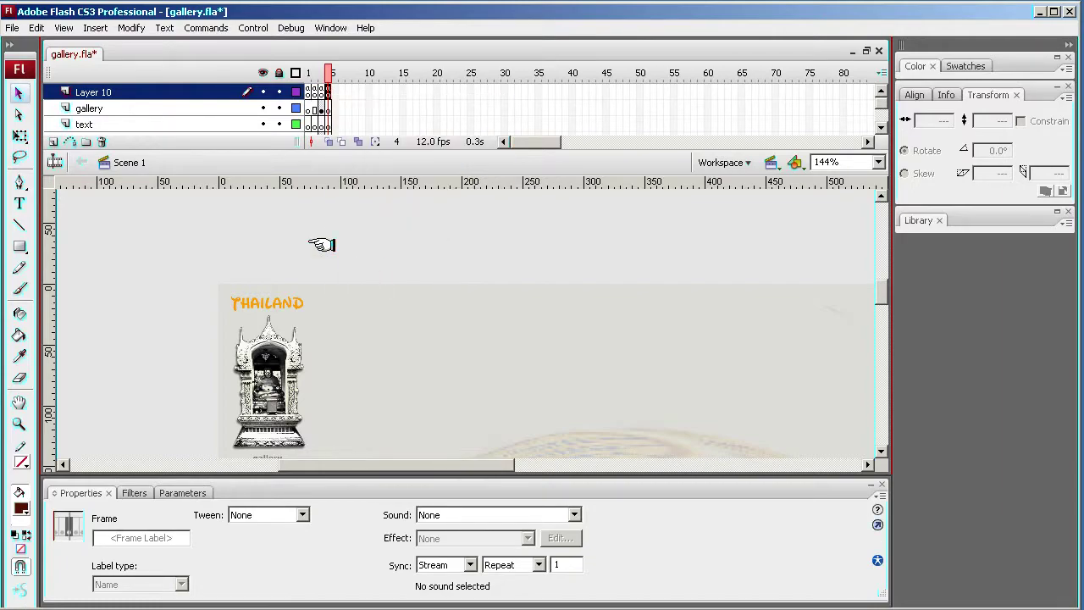
- Deselect the frames and view gallery layer frames 1 and 3, showing the Picture Gallery layout
left_click(225, 243)
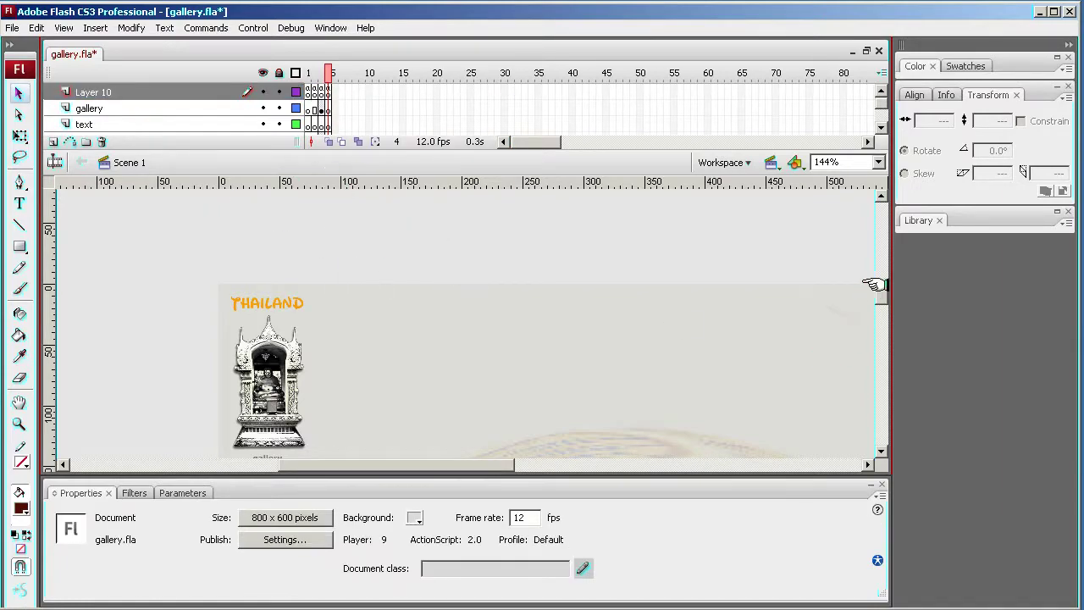
scroll(875, 288, "down", 3)
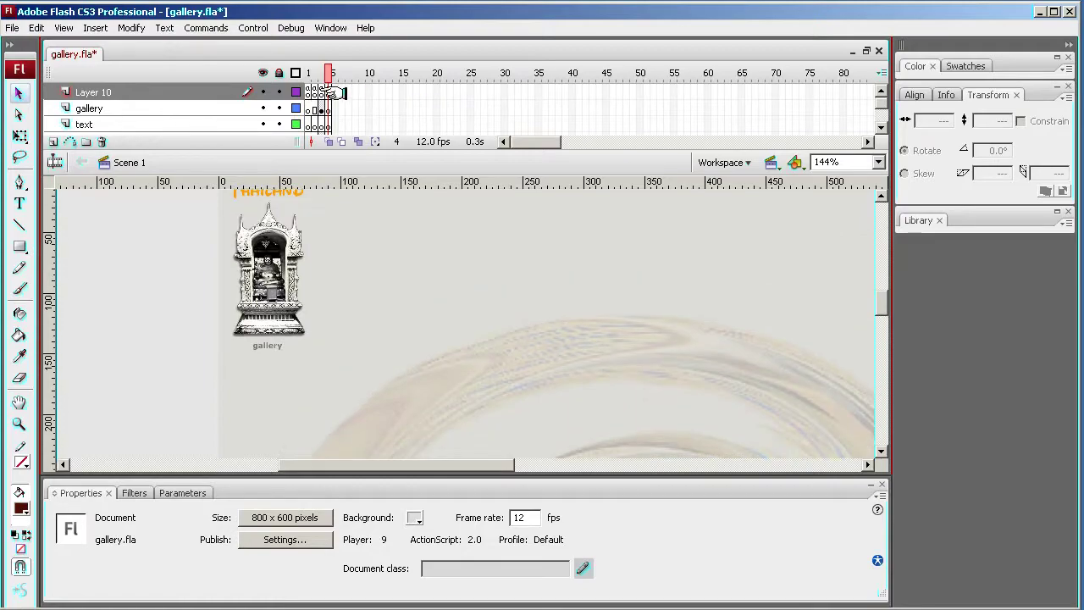
left_click(310, 108)
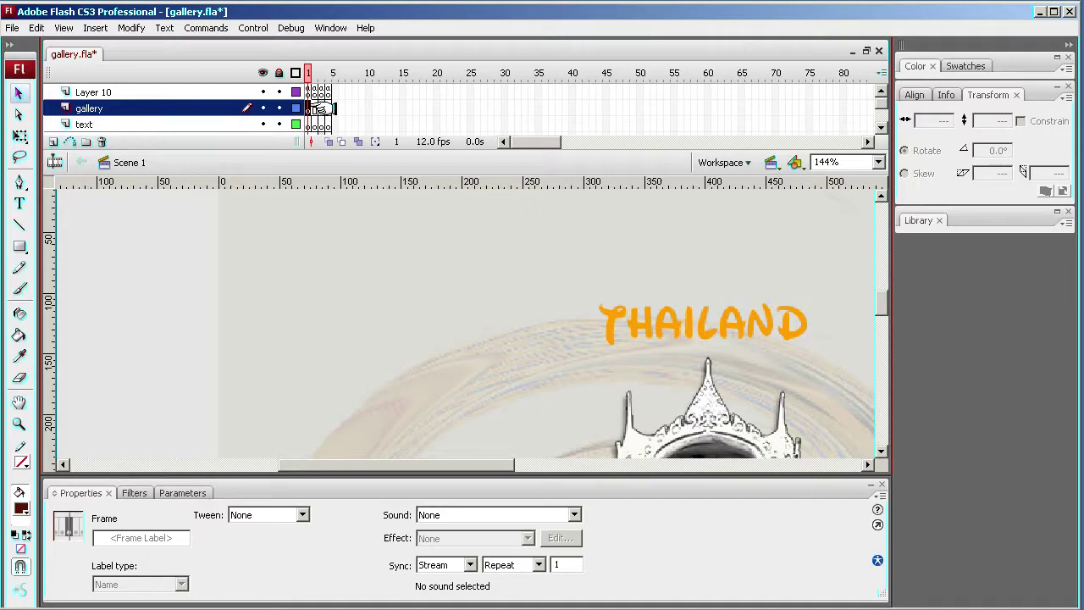
left_click(319, 108)
- Clear Frames on Layer 10 frame 2, then on Layer 10 frame 1
left_click(314, 91)
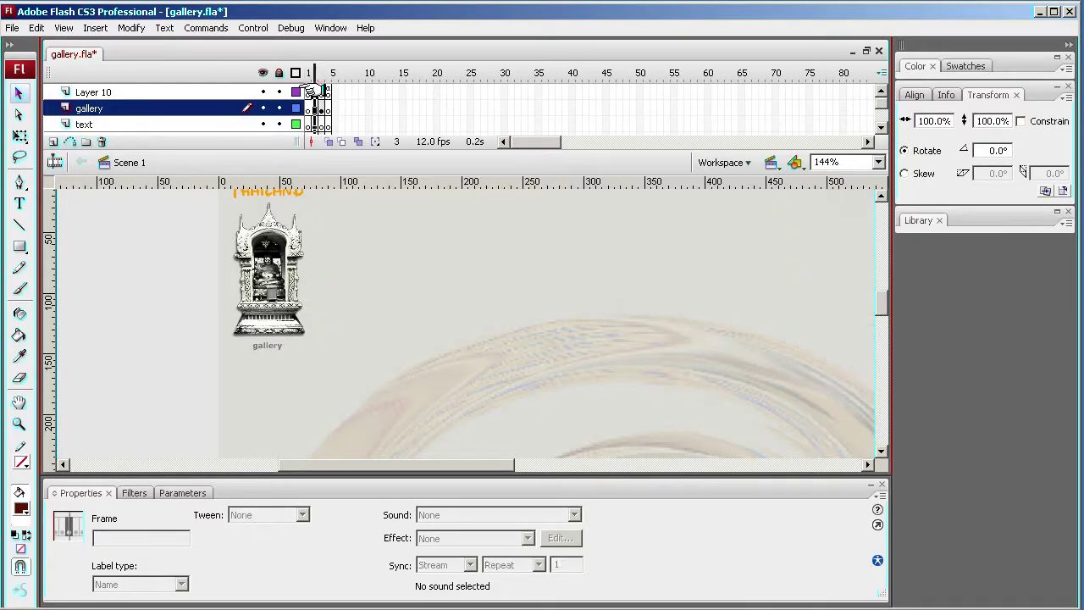
right_click(310, 90)
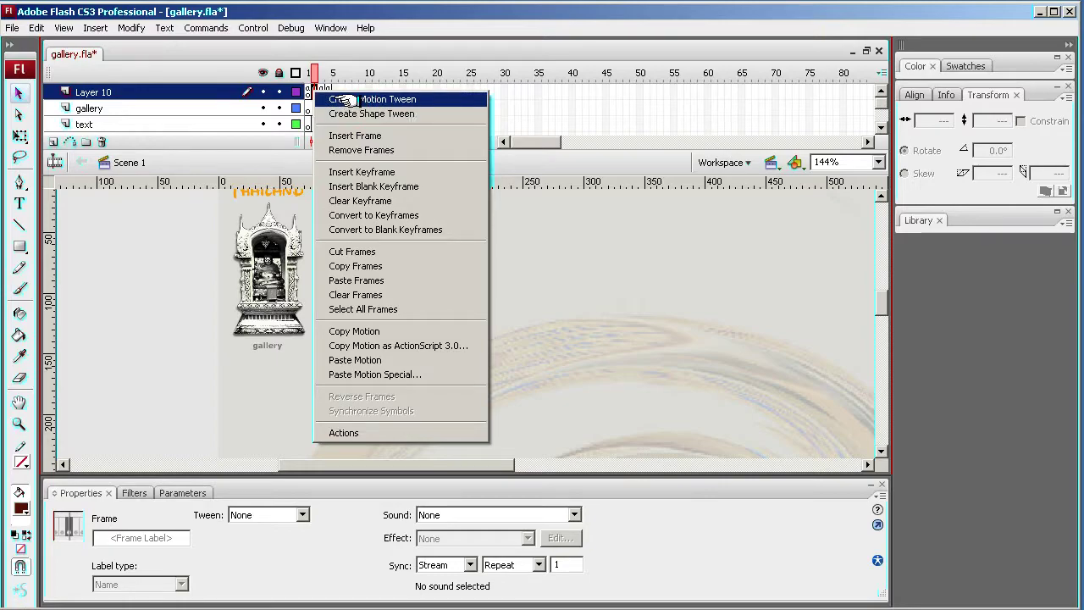
left_click(376, 292)
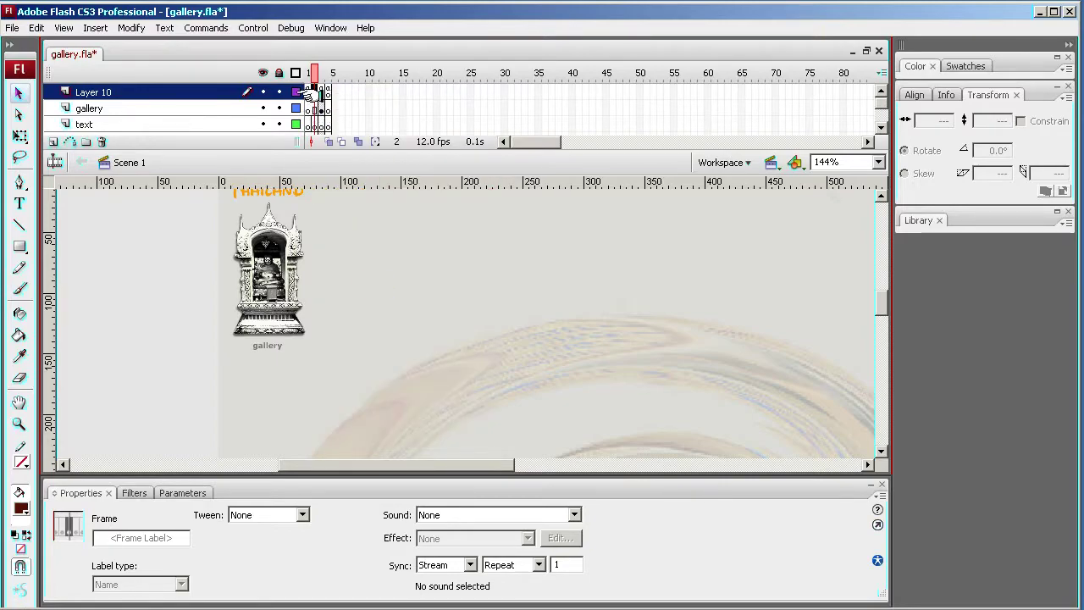
left_click(309, 92)
right_click(309, 91)
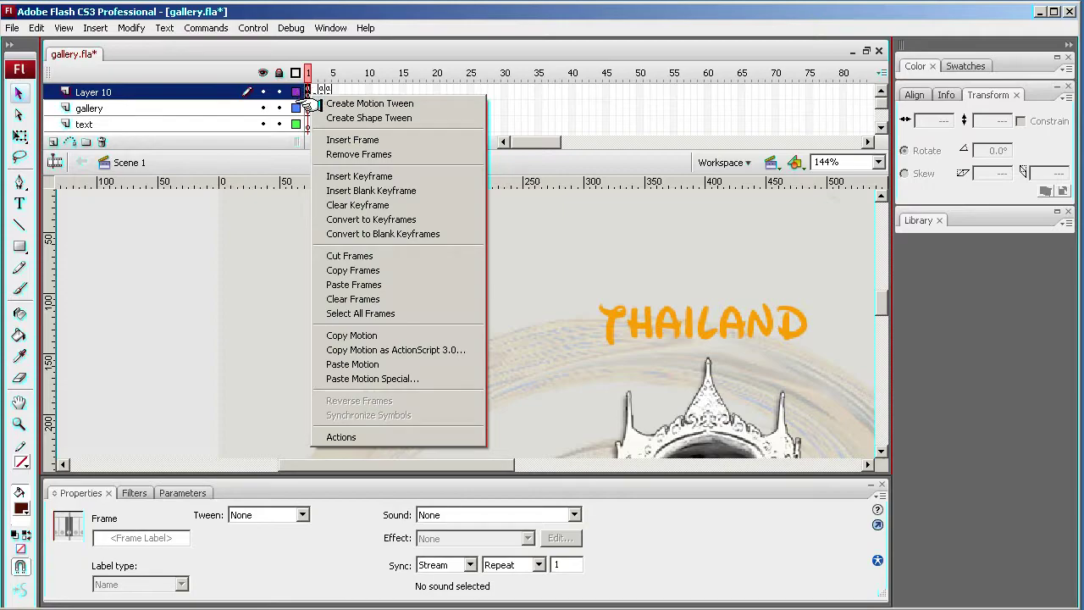
left_click(347, 292)
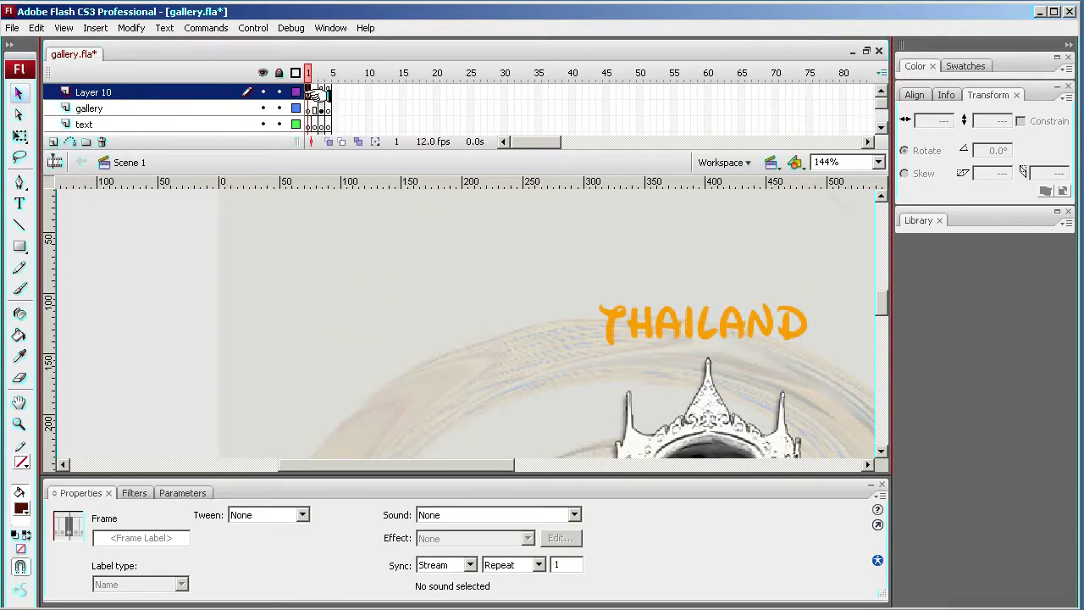
- Export the movie as gallery.swf, replace the existing file, and accept the Flash Player export settings
left_click(12, 28)
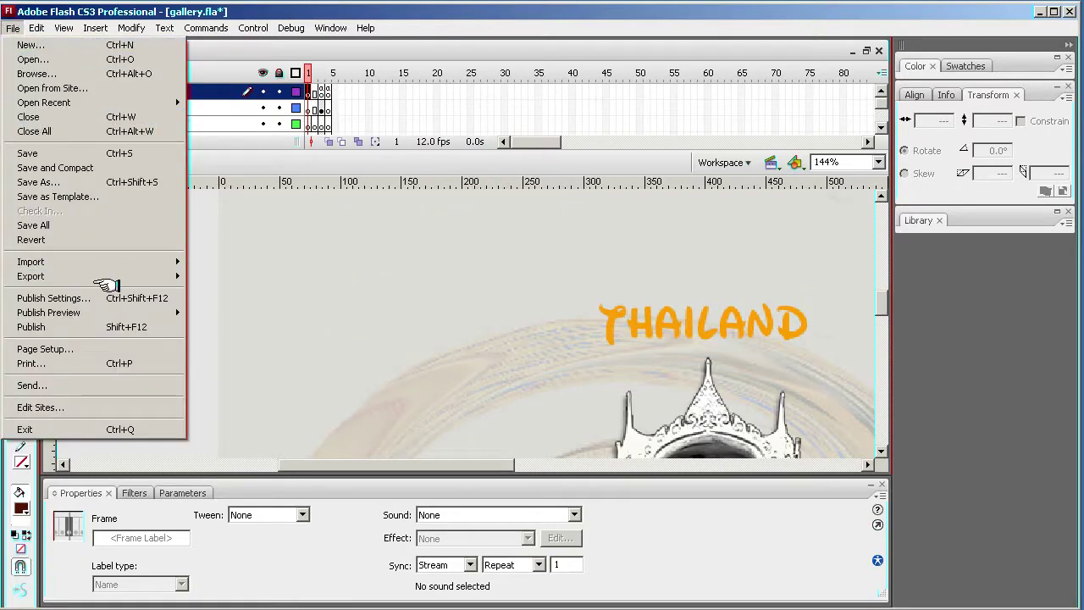
mouse_move(102, 276)
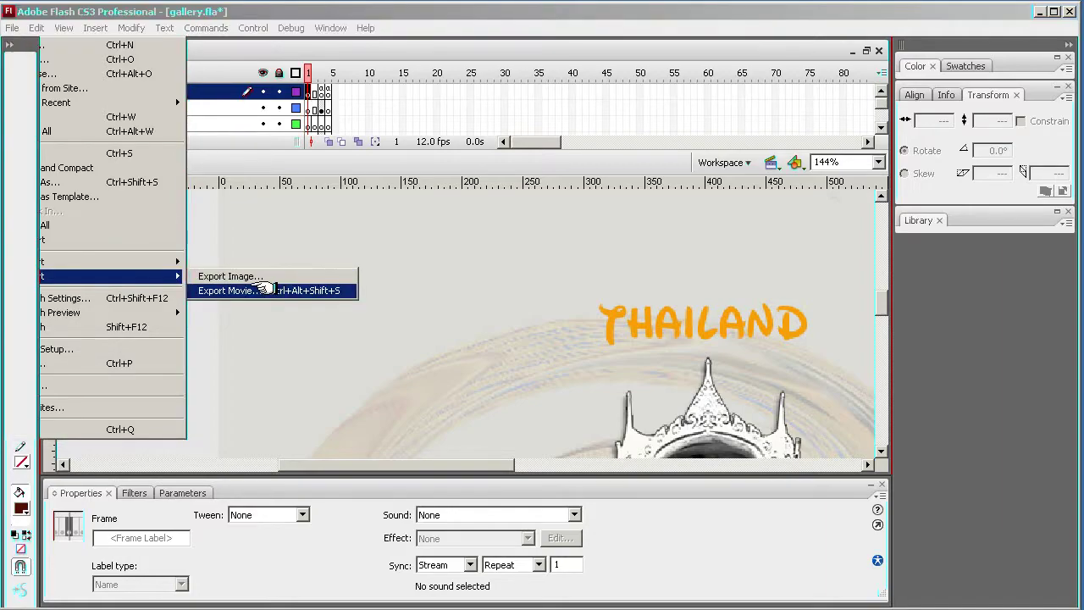
left_click(265, 289)
left_click(432, 341)
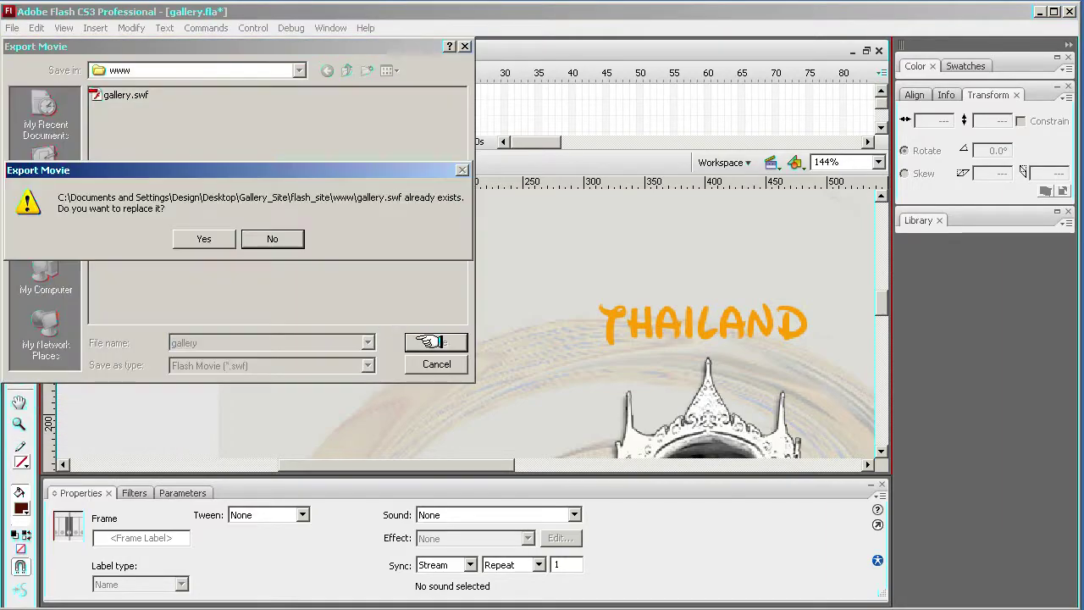
left_click(204, 238)
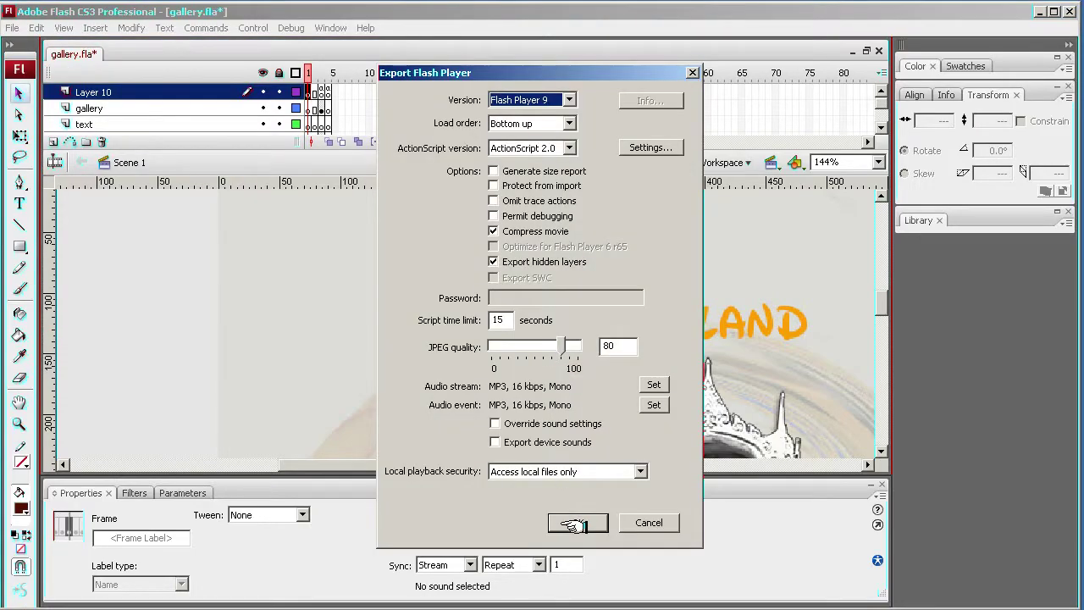
left_click(576, 522)
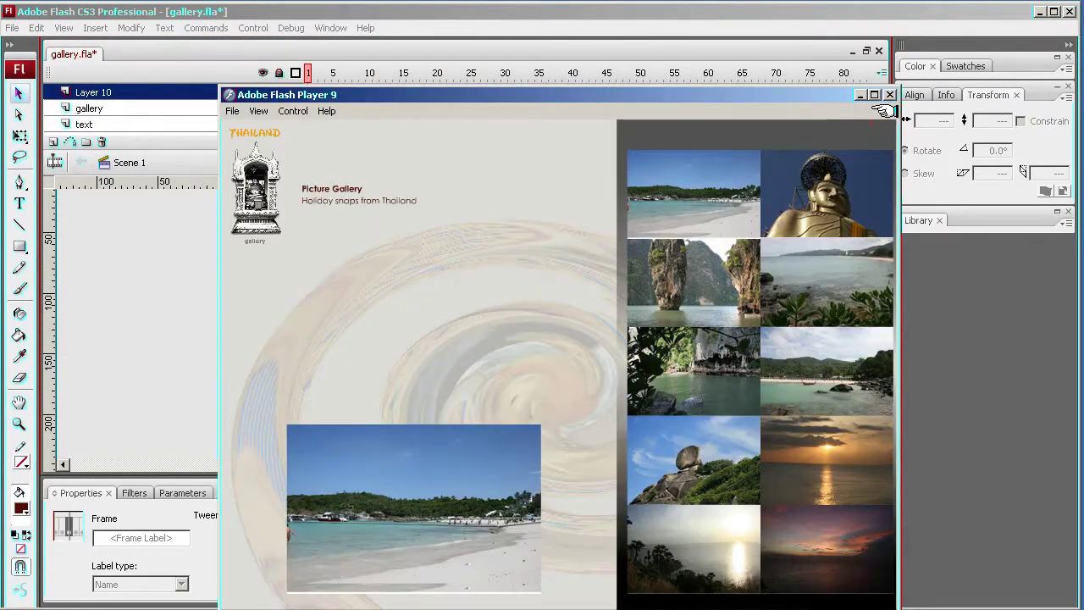
- Close the test window and open gallery.swf from the www folder in Flash Player
left_click(890, 94)
key("alt+Tab")
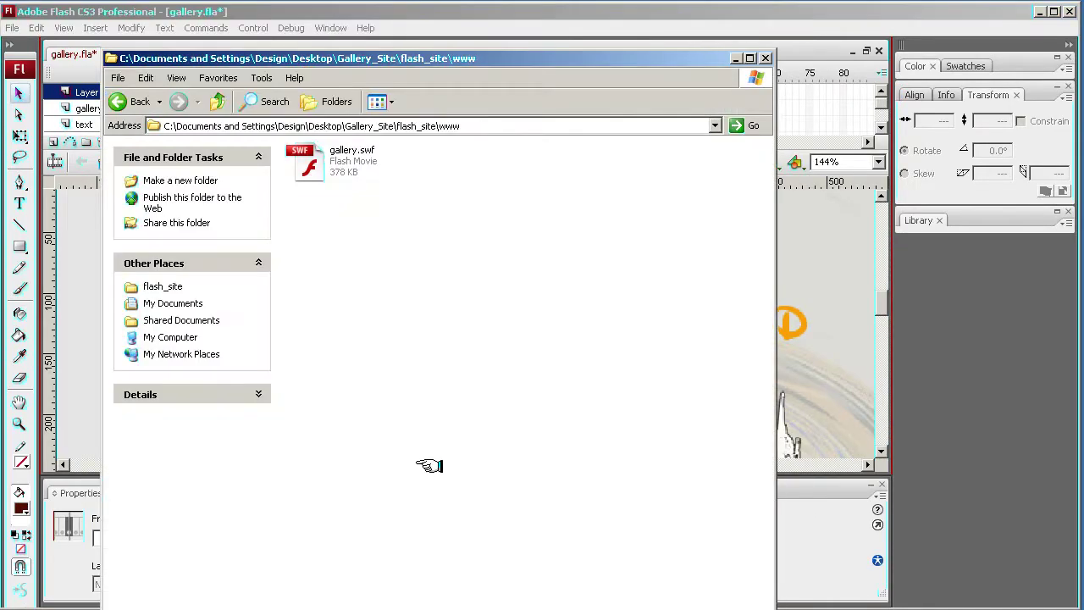
left_click(339, 161)
key("Return")
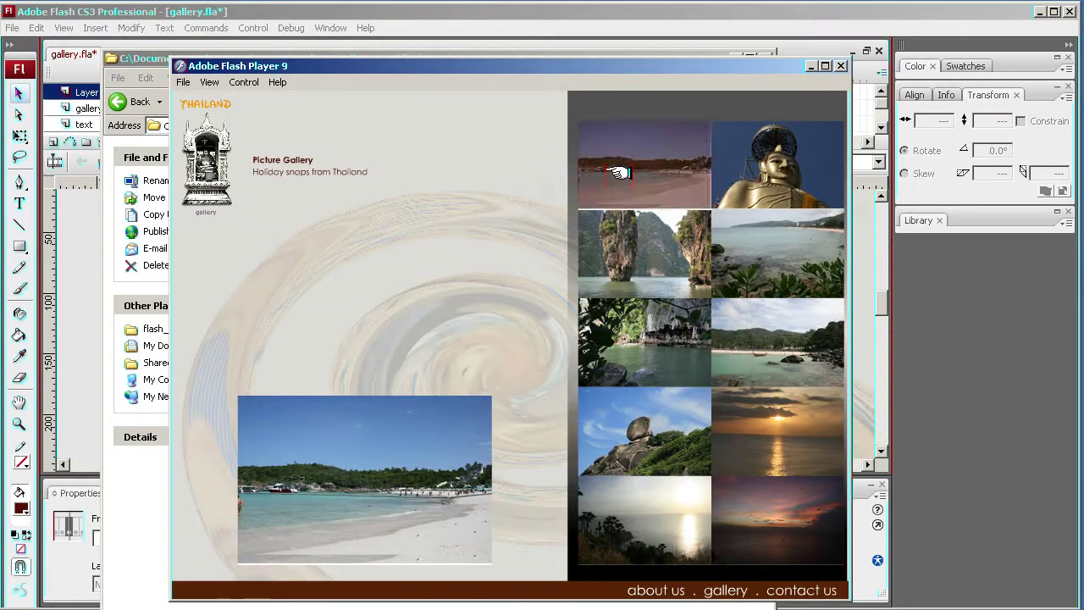
- Enlarge the golden Buddha photo, try other thumbnails, then bring up the Control menu
left_click(766, 172)
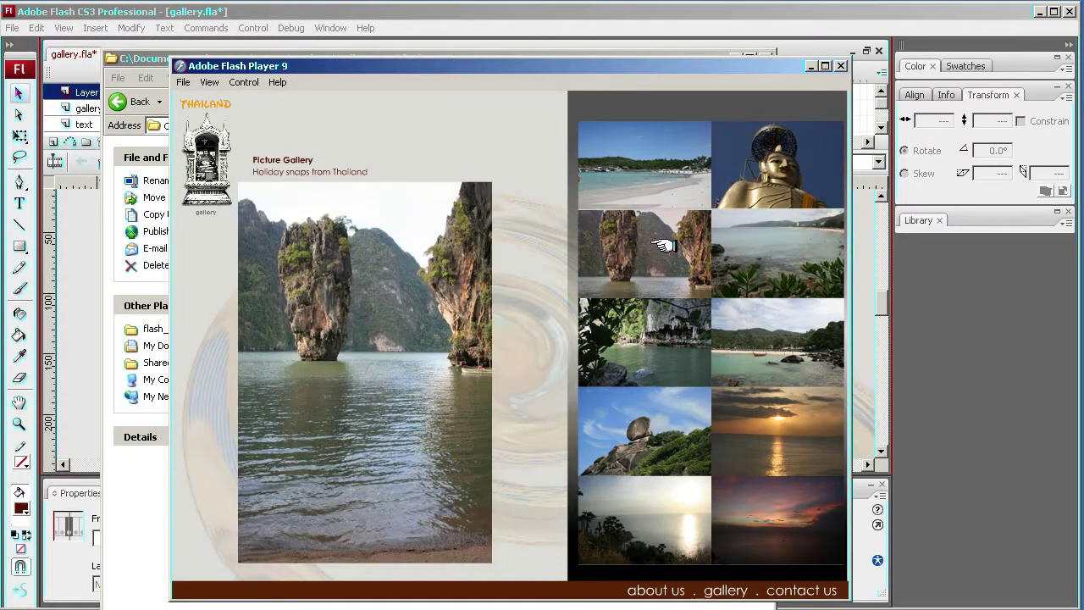
mouse_move(664, 330)
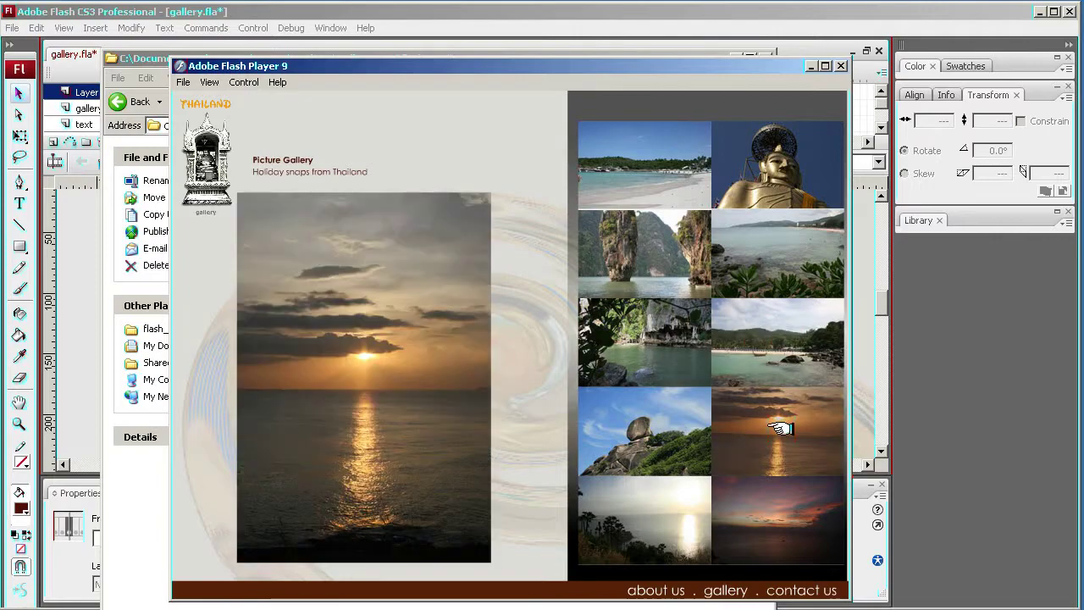
mouse_move(667, 523)
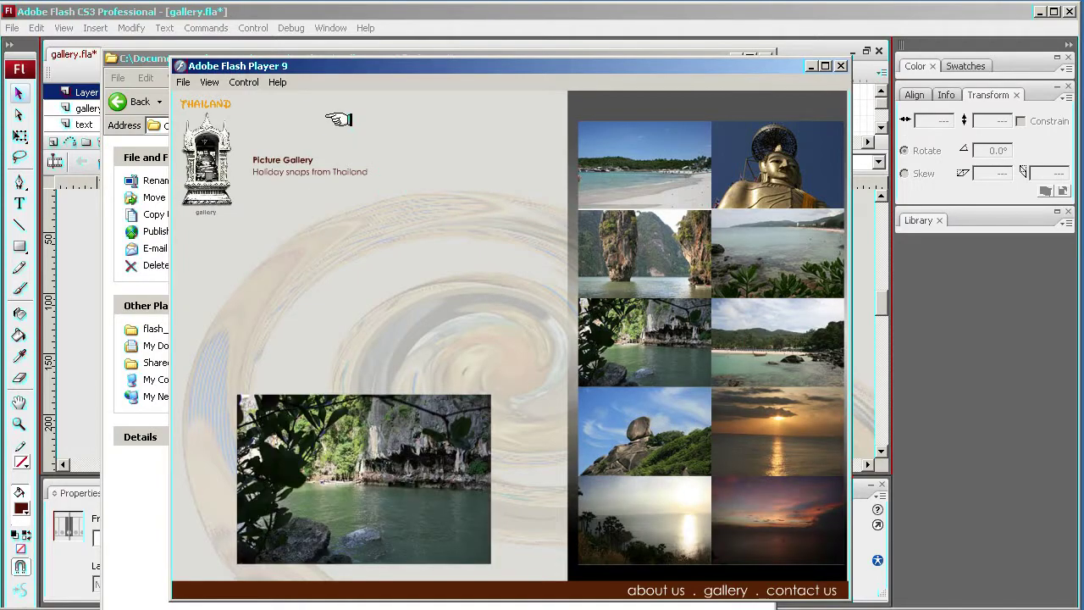
left_click(209, 82)
mouse_move(244, 82)
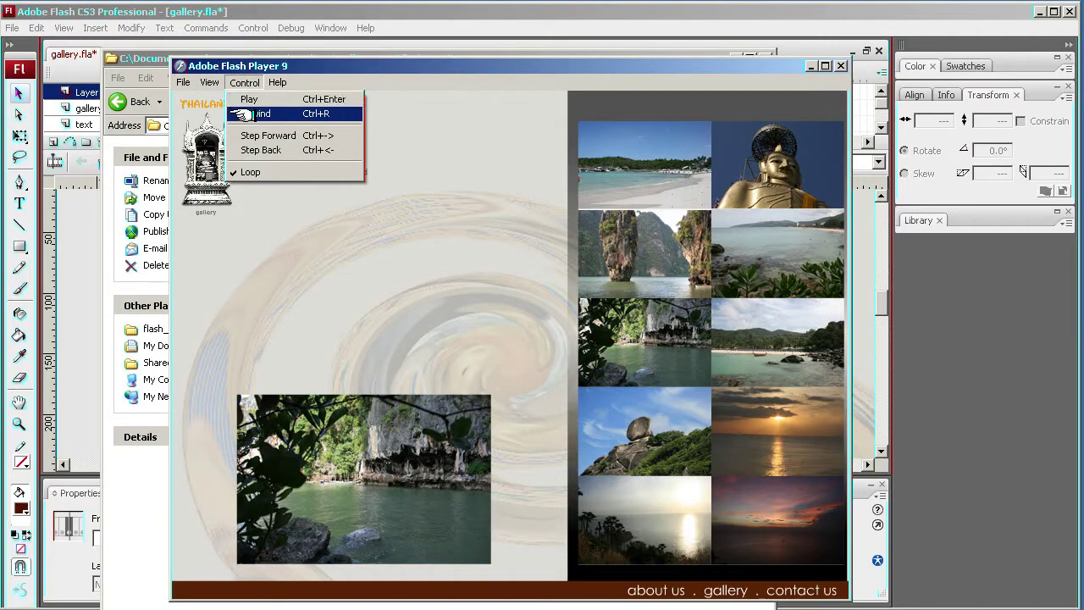
- Rewind the movie to the THAILAND intro and play it again from the start
left_click(242, 113)
left_click(244, 82)
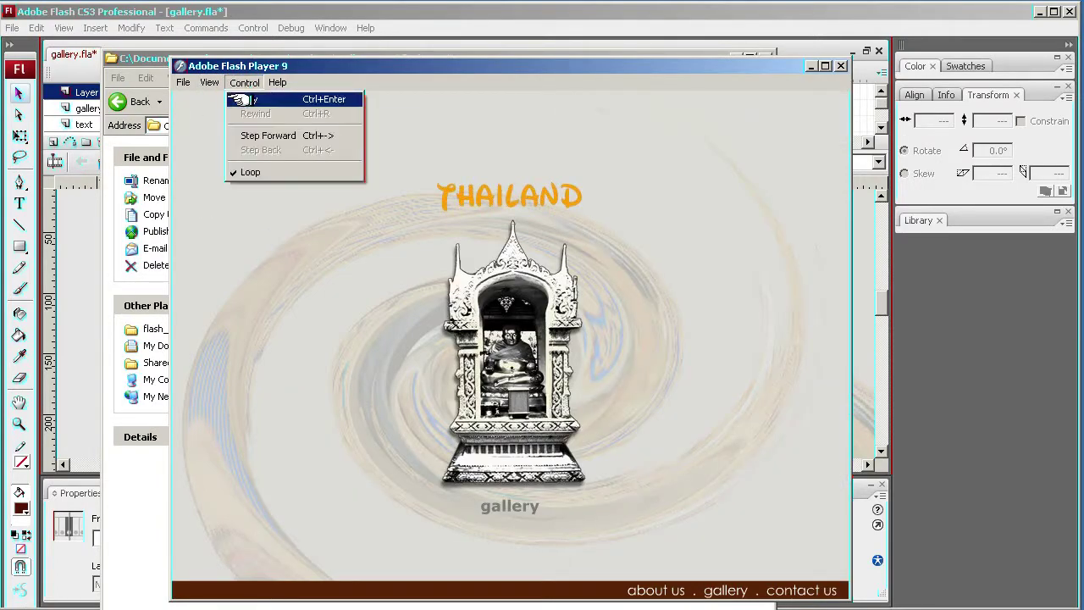
left_click(240, 99)
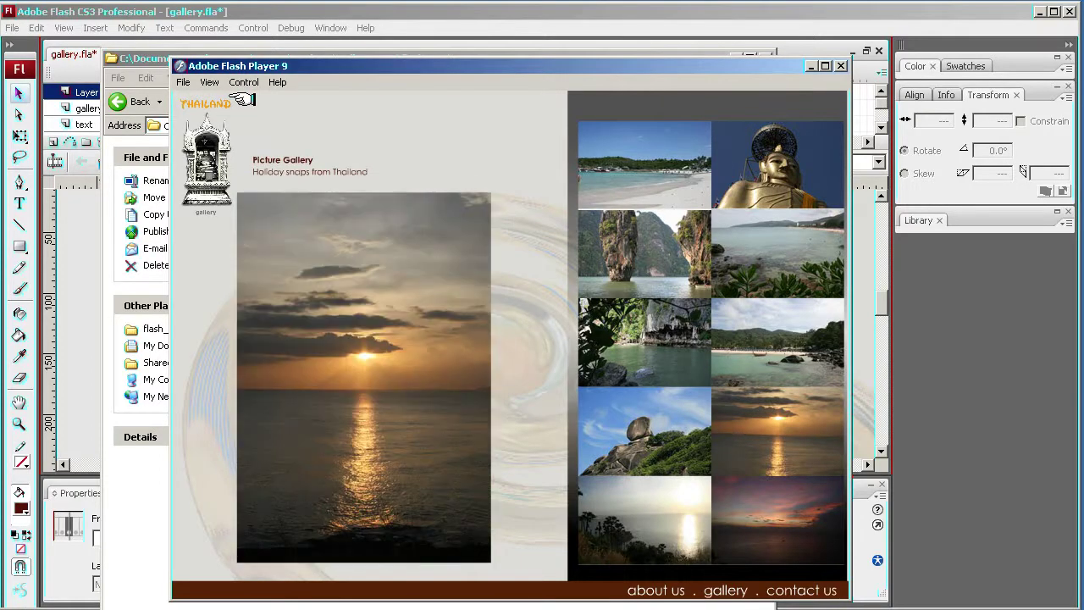